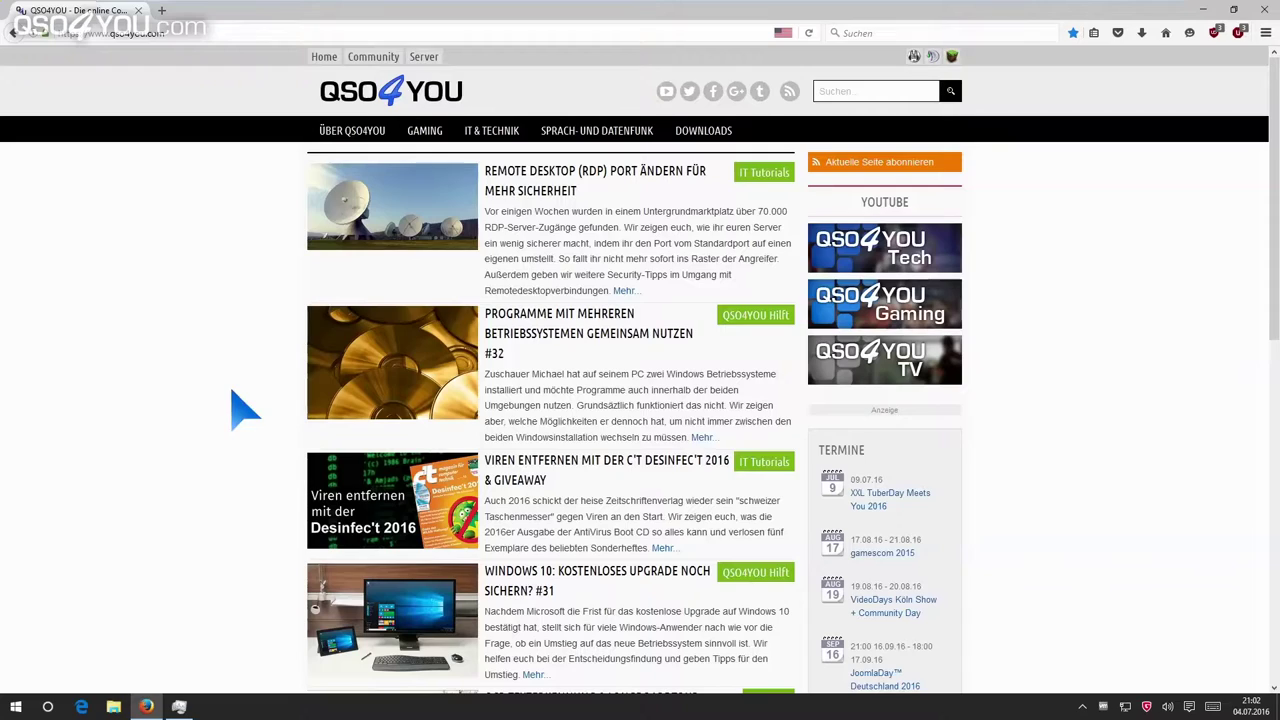
Switch to File Explorer and show the drives under Dieser PC in a maximized window.
{"action": "left_click", "coordinate": [116, 707]}
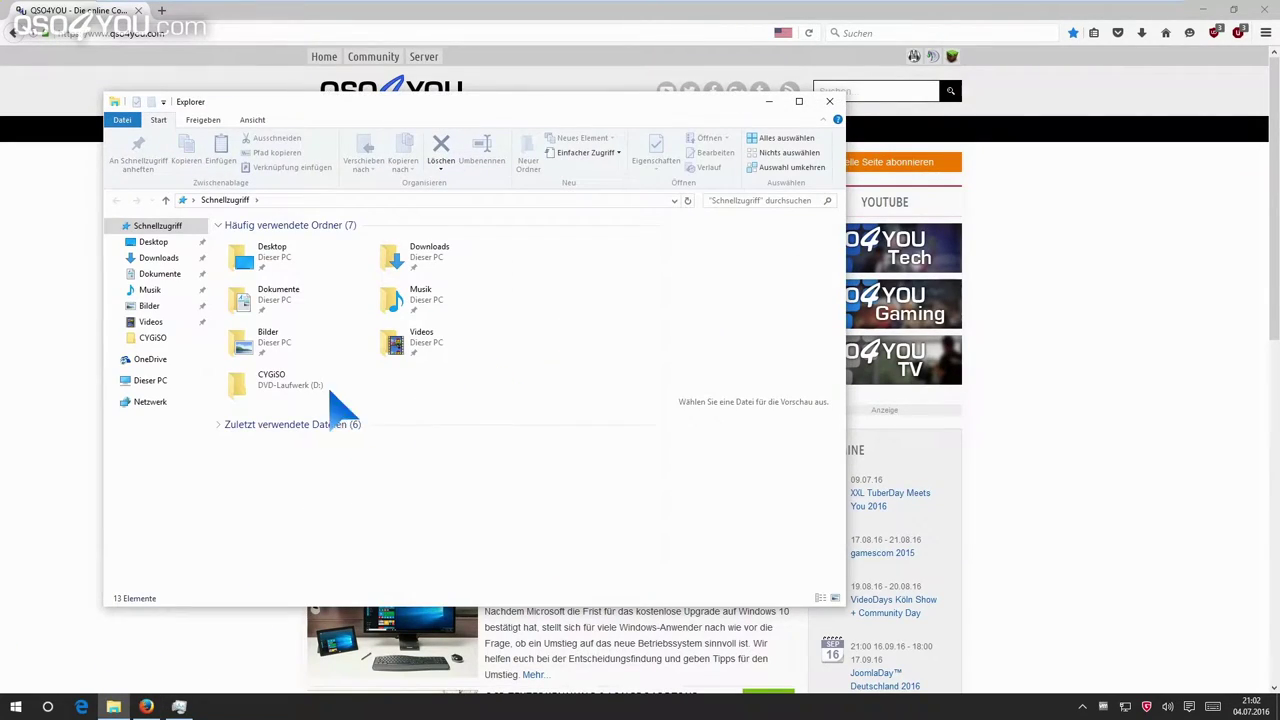
{"action": "left_click", "coordinate": [172, 383]}
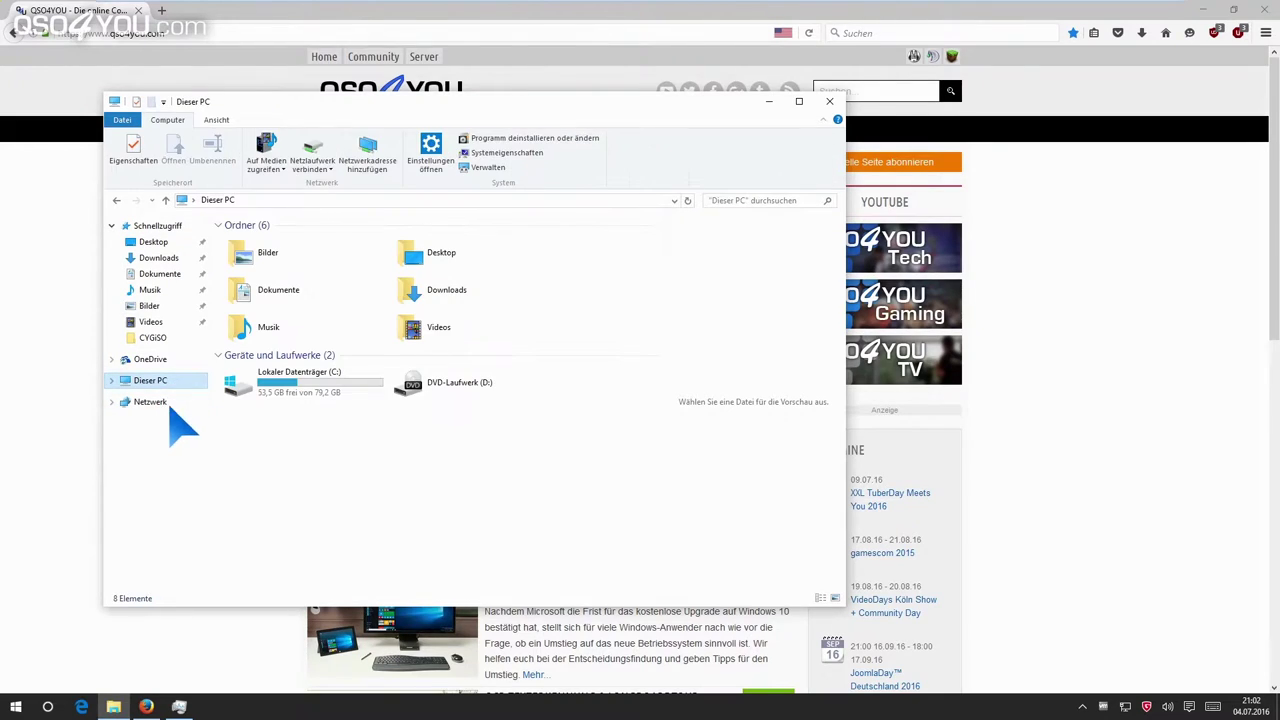
{"action": "left_click", "coordinate": [338, 386]}
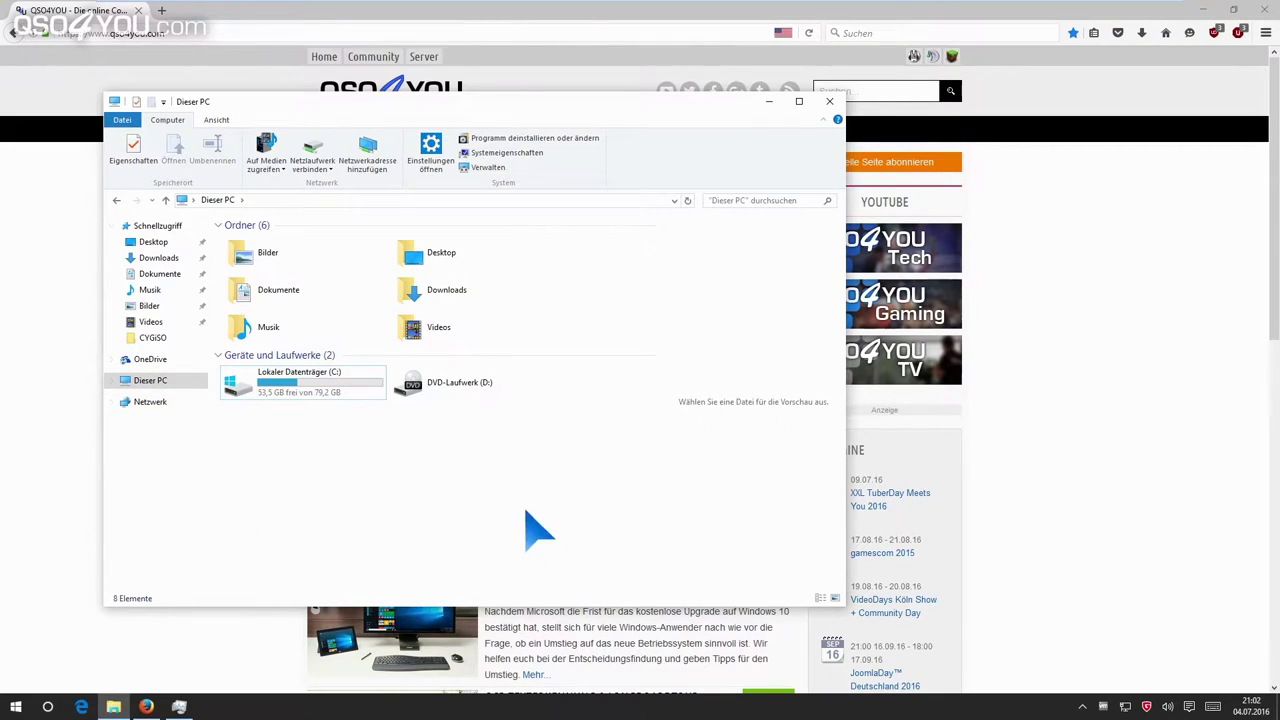
{"action": "left_click", "coordinate": [797, 102]}
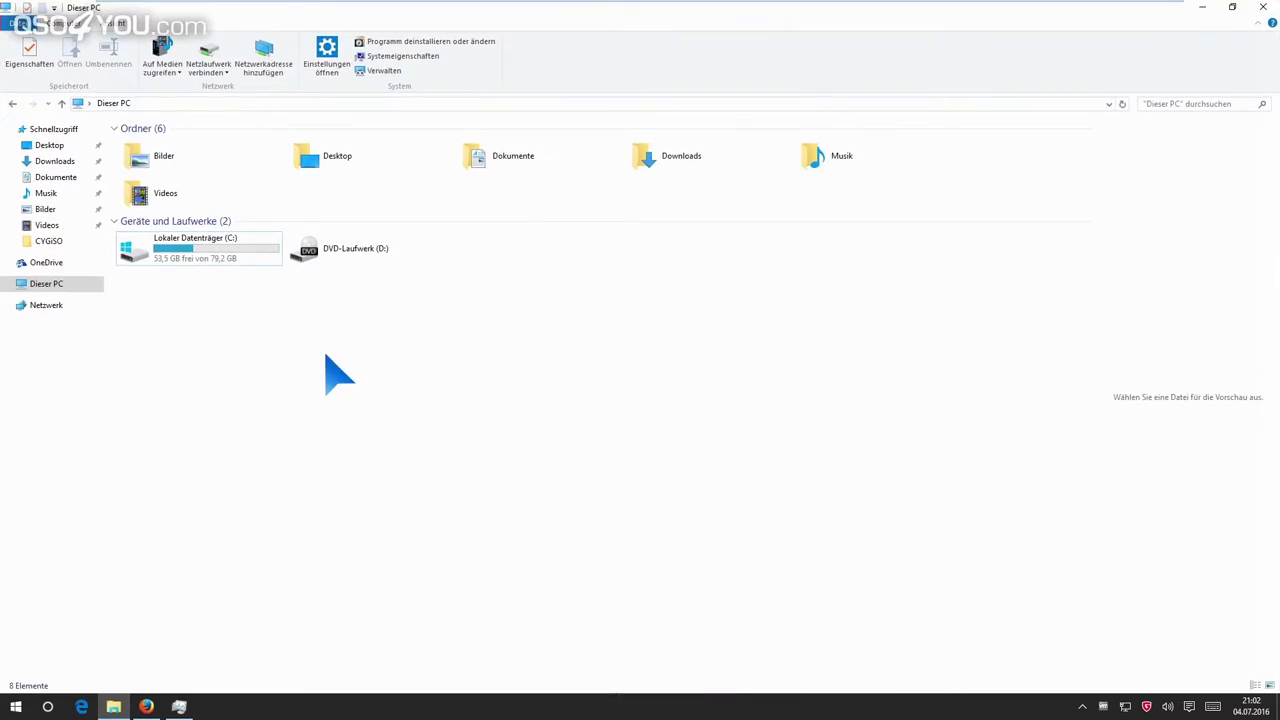
Go to the Systemsteuerung and open BitLocker-Laufwerkverschlüsselung within System und Sicherheit.
{"action": "left_click", "coordinate": [90, 103]}
{"action": "left_click", "coordinate": [138, 170]}
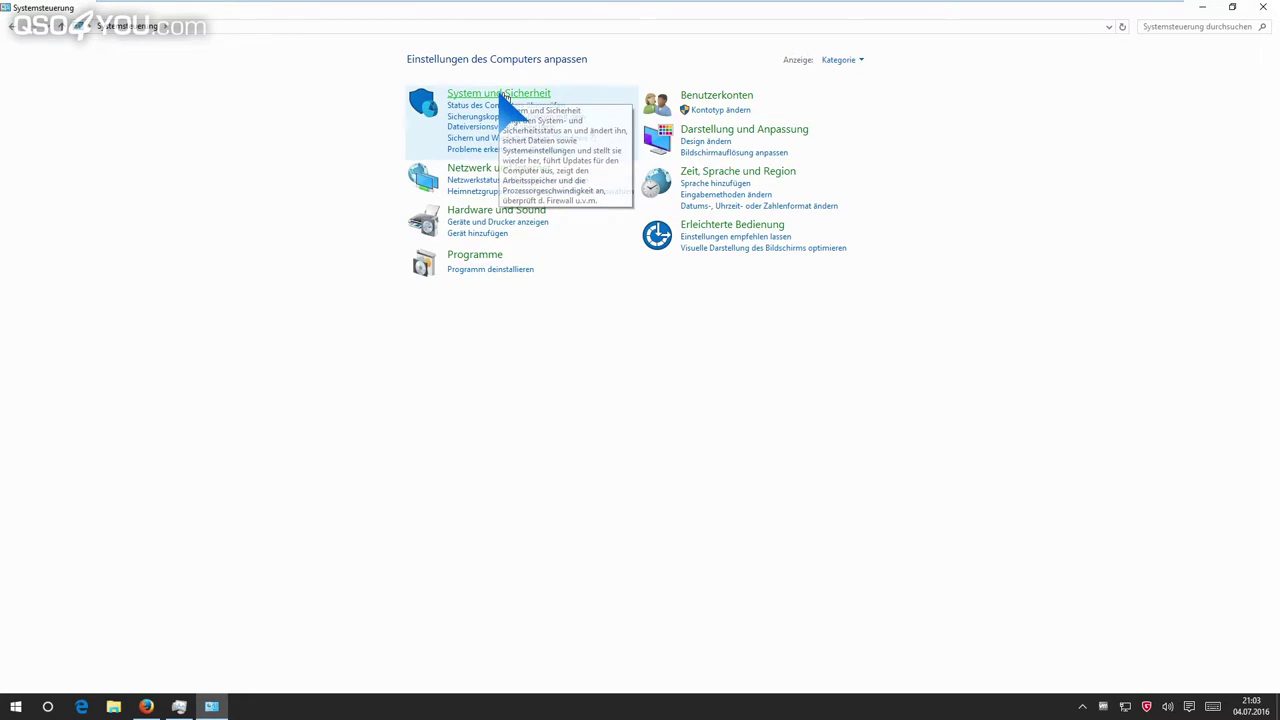
{"action": "left_click", "coordinate": [505, 97]}
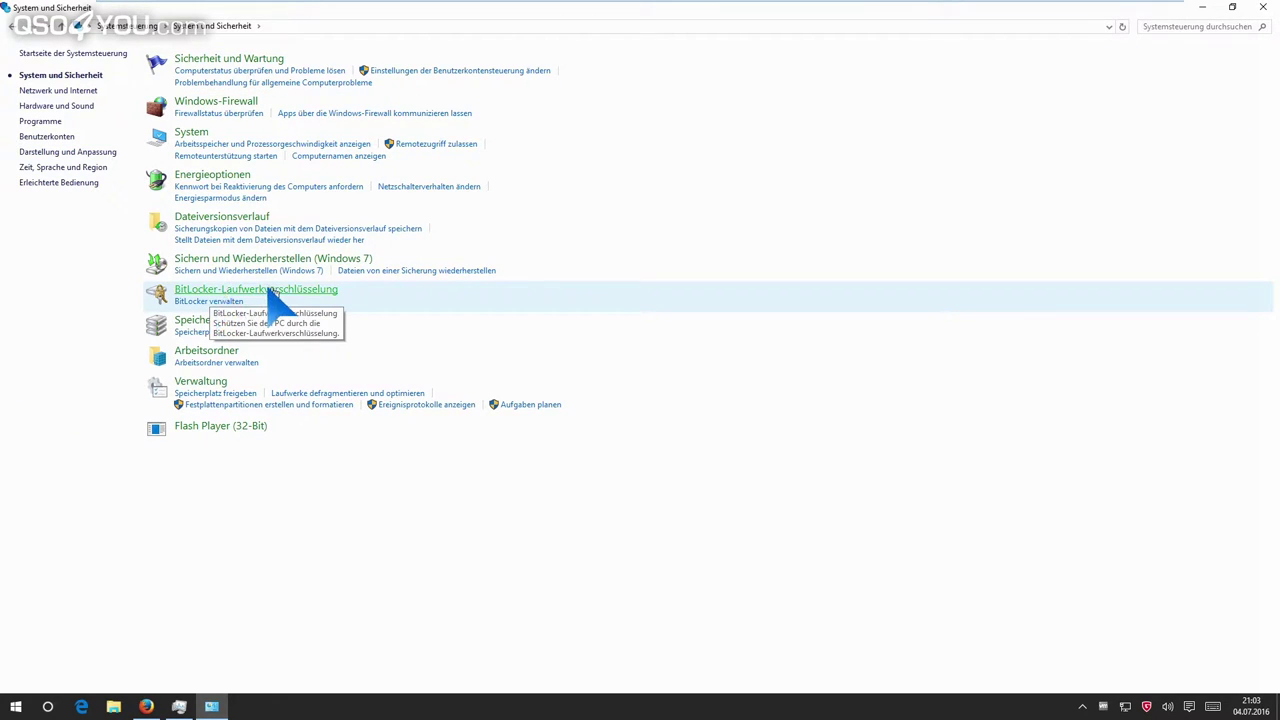
{"action": "left_click", "coordinate": [300, 297]}
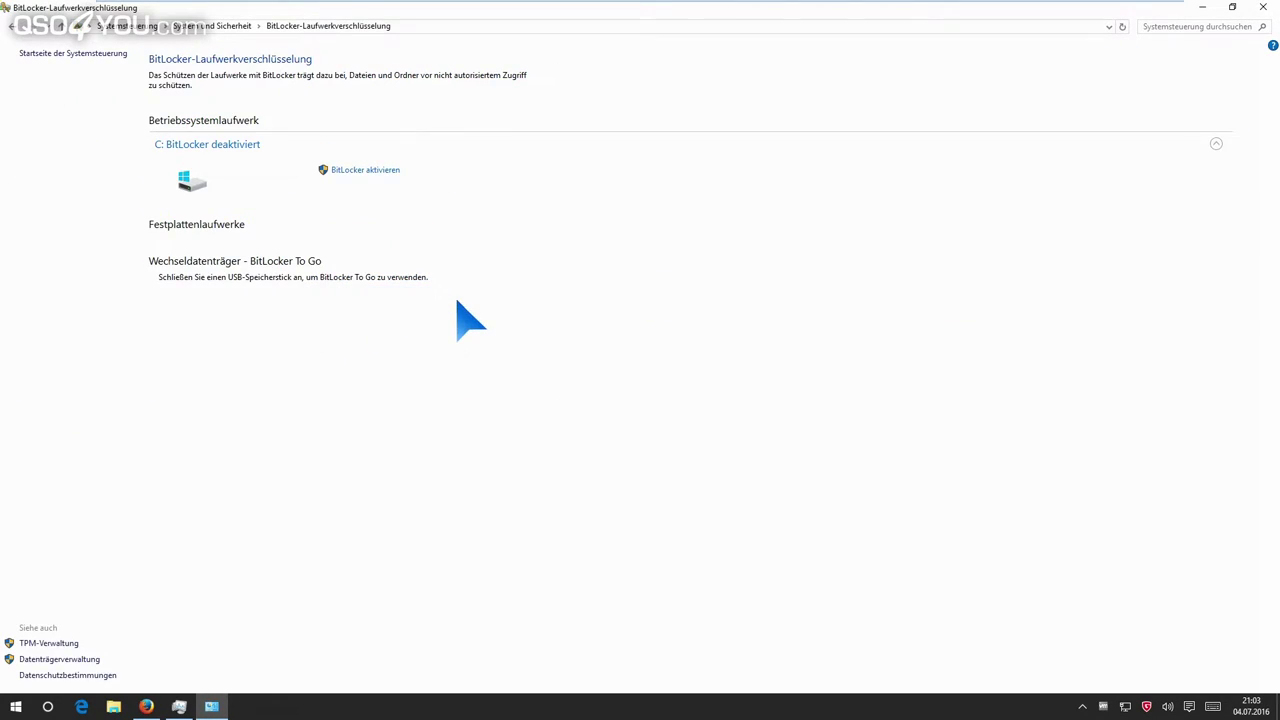
Try to activate BitLocker on operating system drive C:, reading and closing the wizard.
{"action": "left_click", "coordinate": [193, 144]}
{"action": "left_click", "coordinate": [193, 144]}
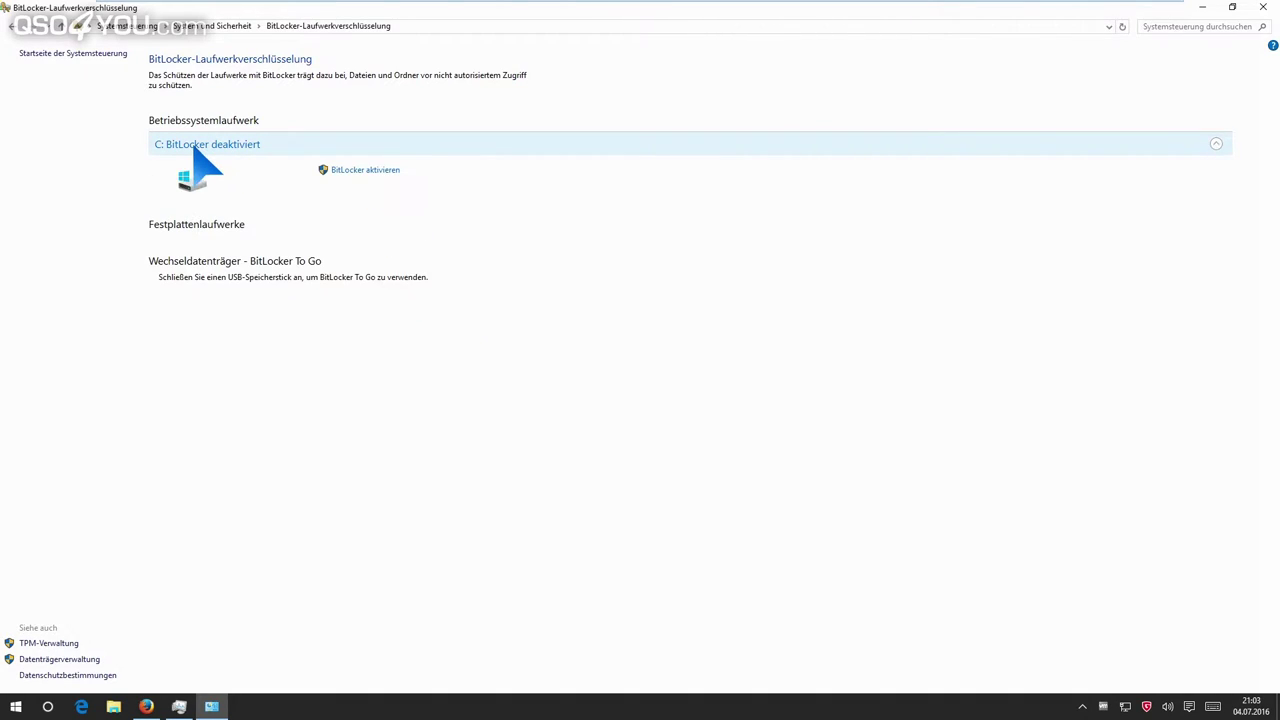
{"action": "left_click", "coordinate": [381, 171]}
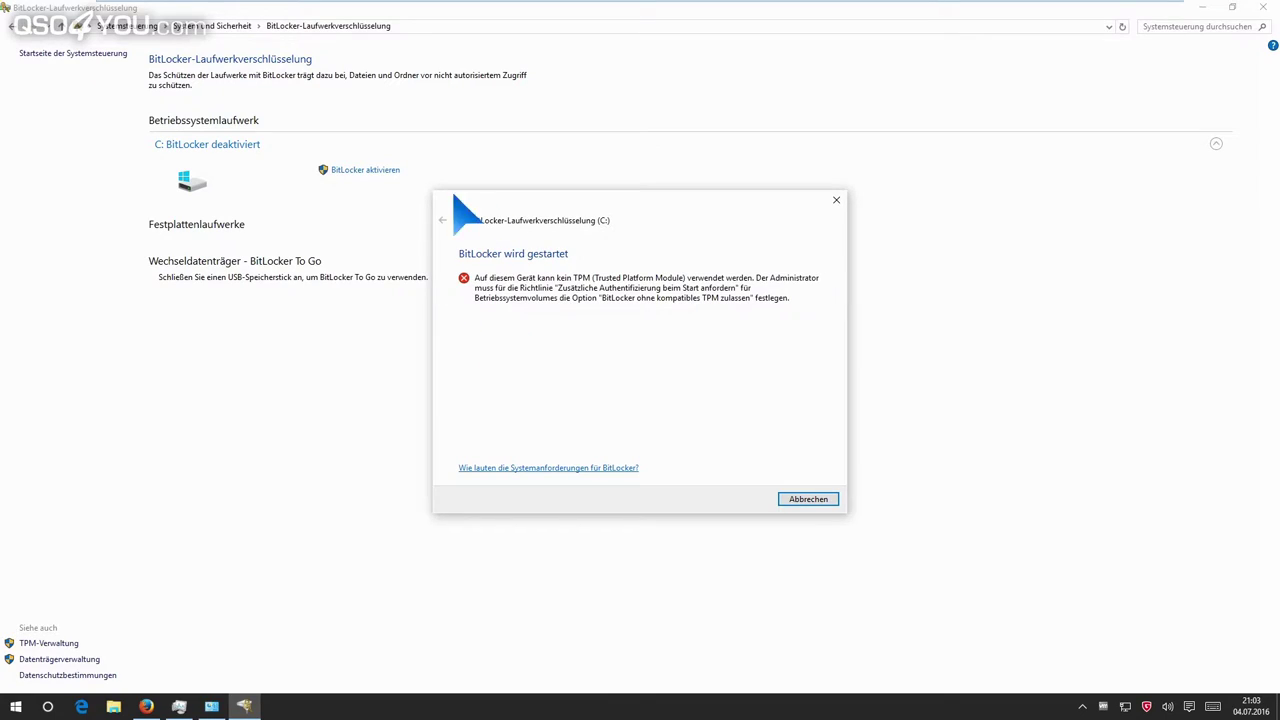
{"action": "left_click_drag", "start_coordinate": [666, 206], "coordinate": [594, 201]}
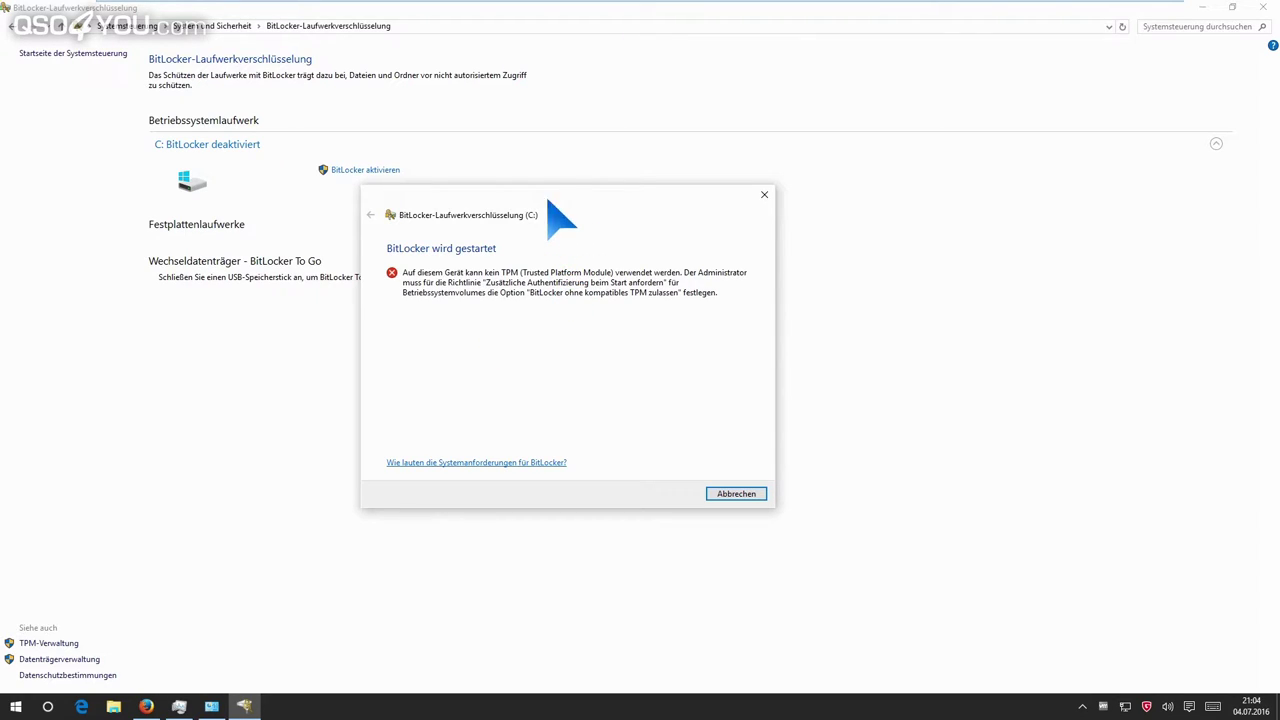
{"action": "left_click_drag", "start_coordinate": [558, 214], "coordinate": [605, 237]}
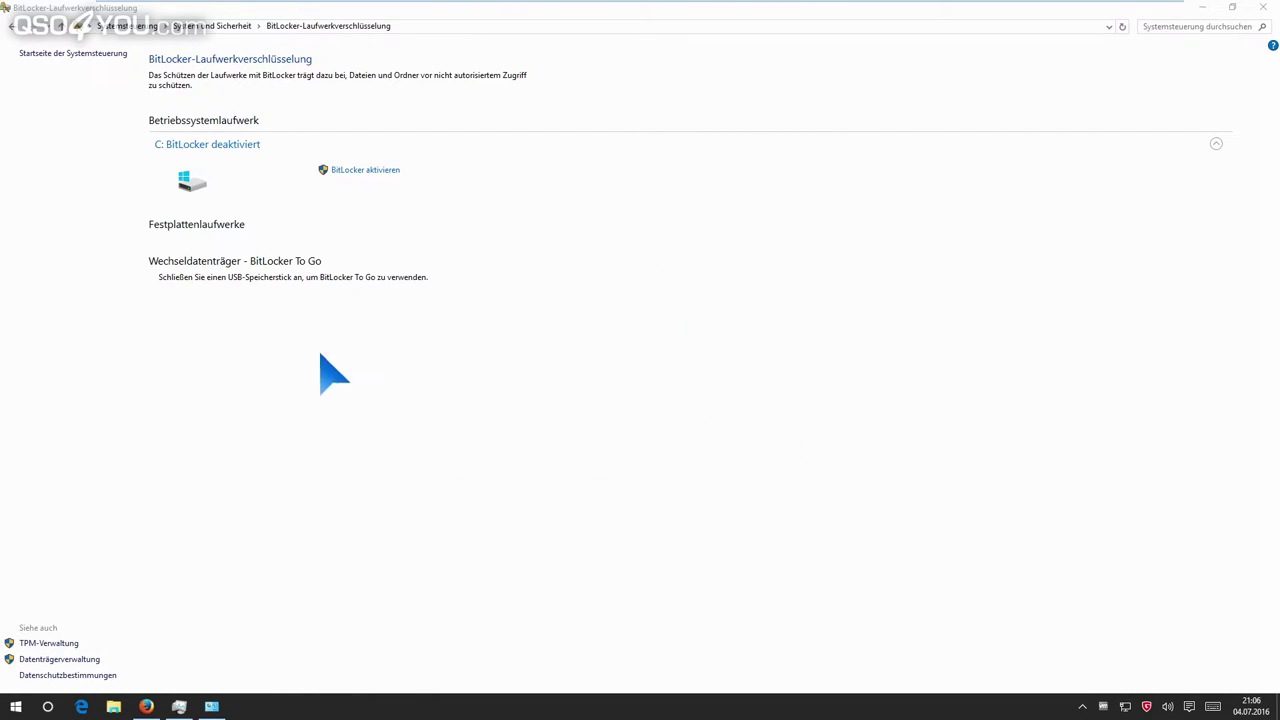
Search Windows for "gruppen", open the local group policy editor maximized, and dismiss the Administrative Vorlagen warning.
{"action": "left_click", "coordinate": [16, 706]}
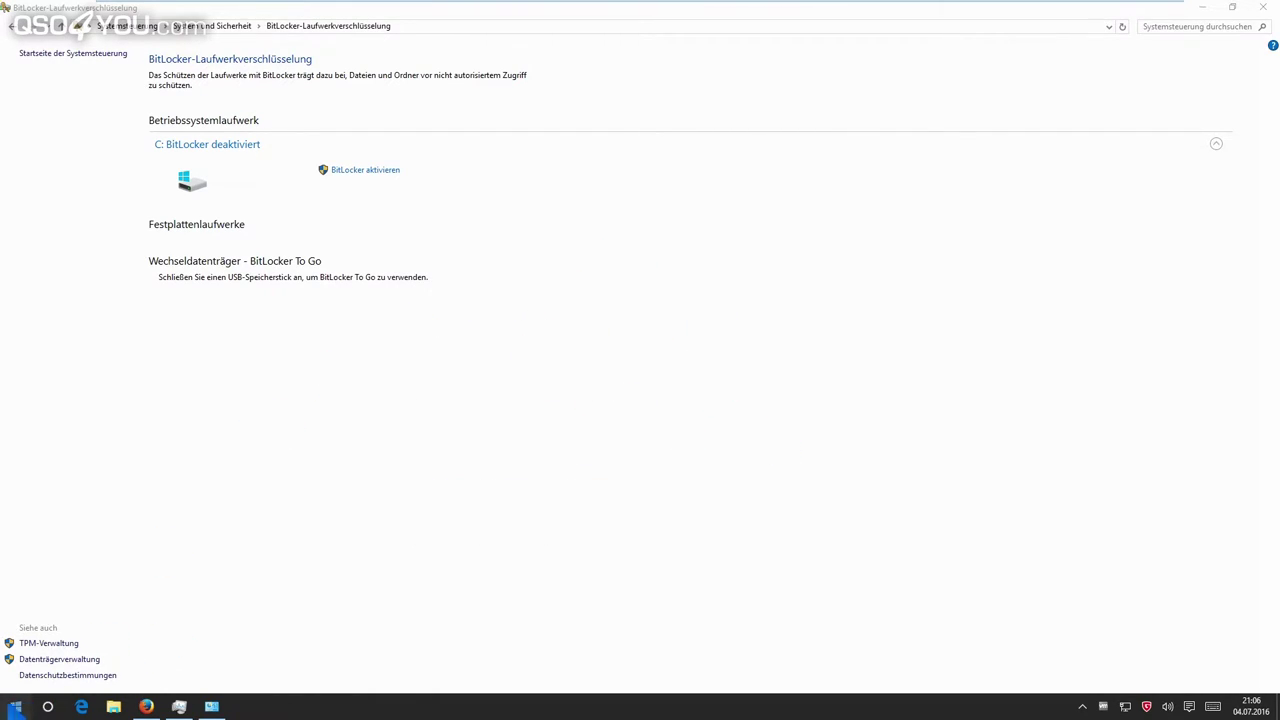
{"action": "left_click", "coordinate": [306, 540]}
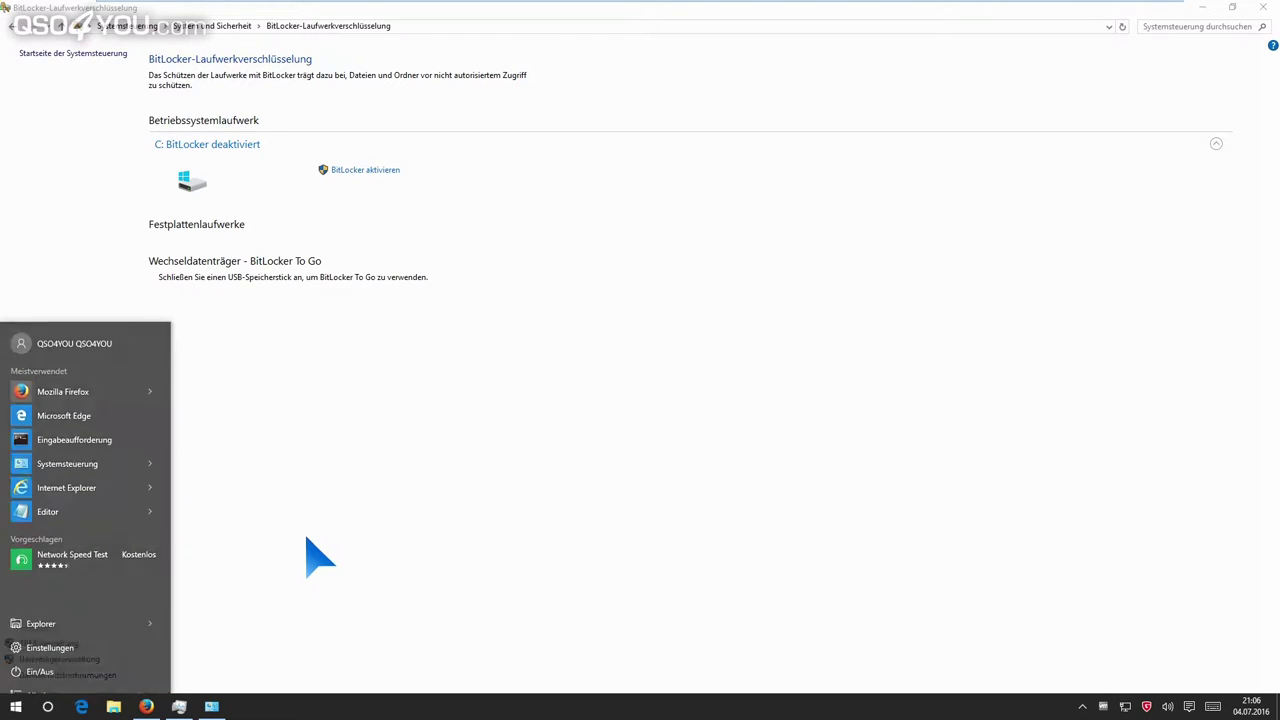
{"action": "type", "text": "gruppen"}
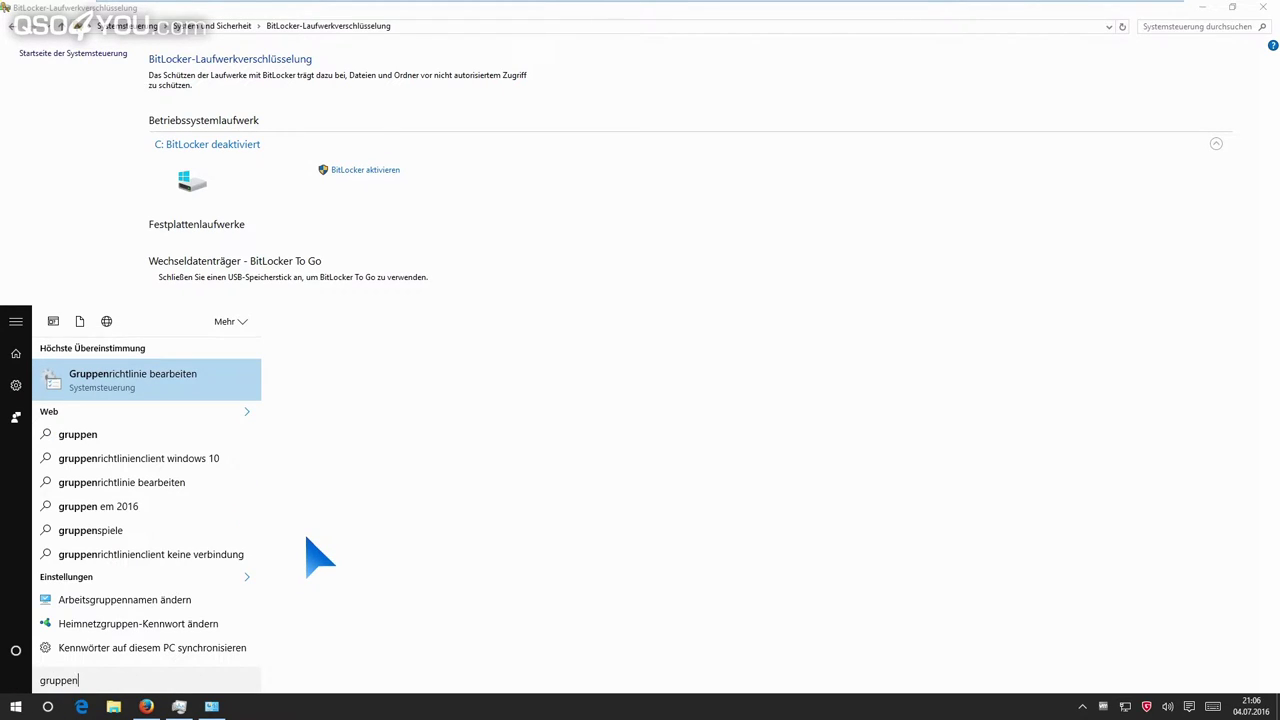
{"action": "key", "text": "Return"}
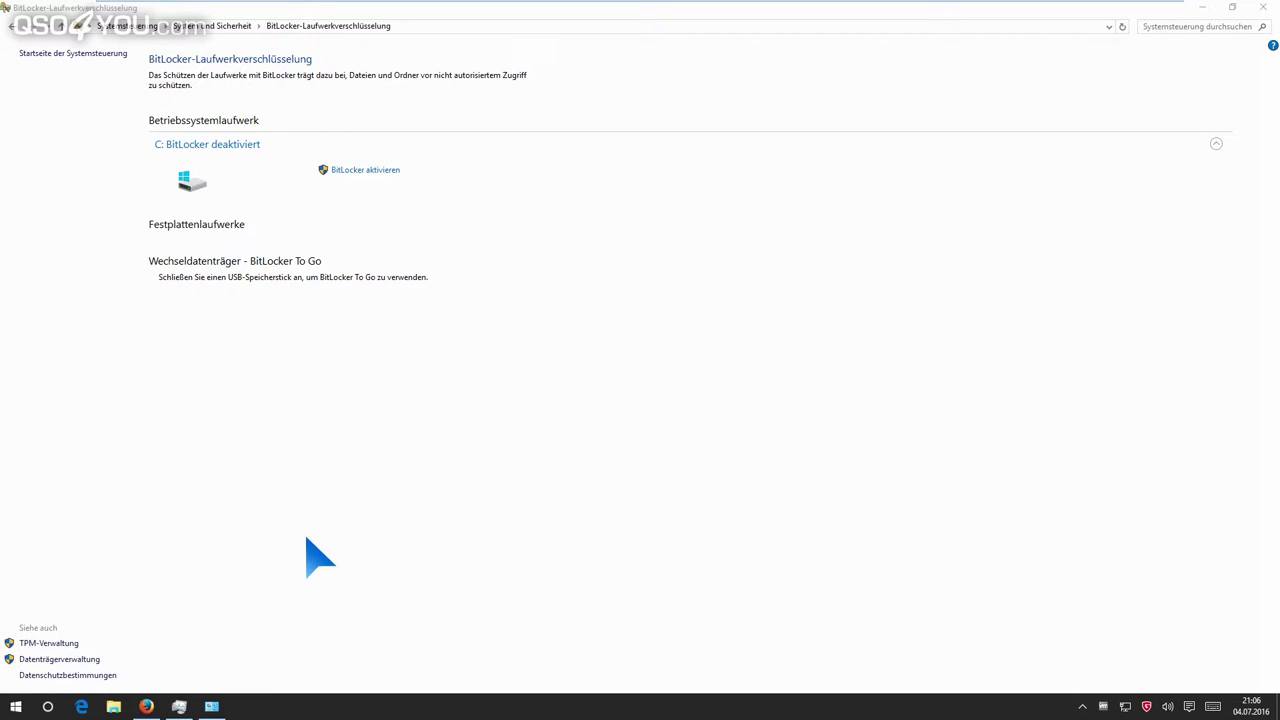
{"action": "left_click", "coordinate": [758, 423]}
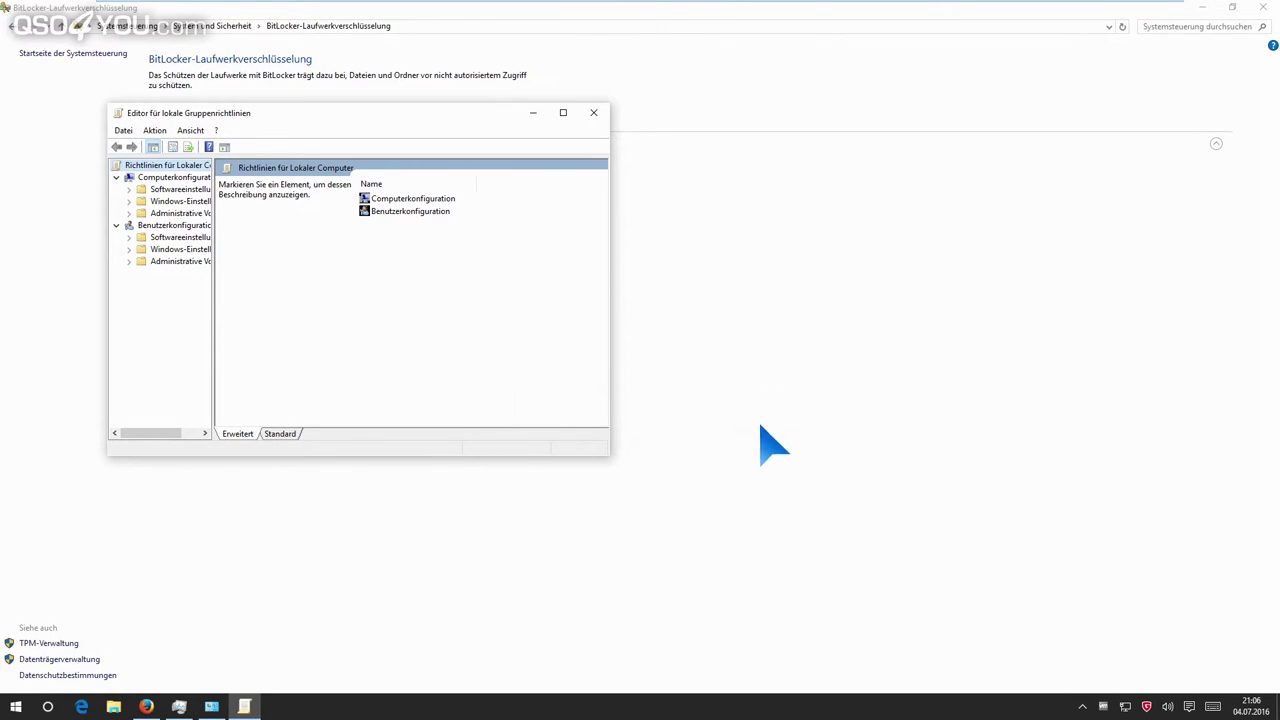
{"action": "left_click", "coordinate": [563, 112]}
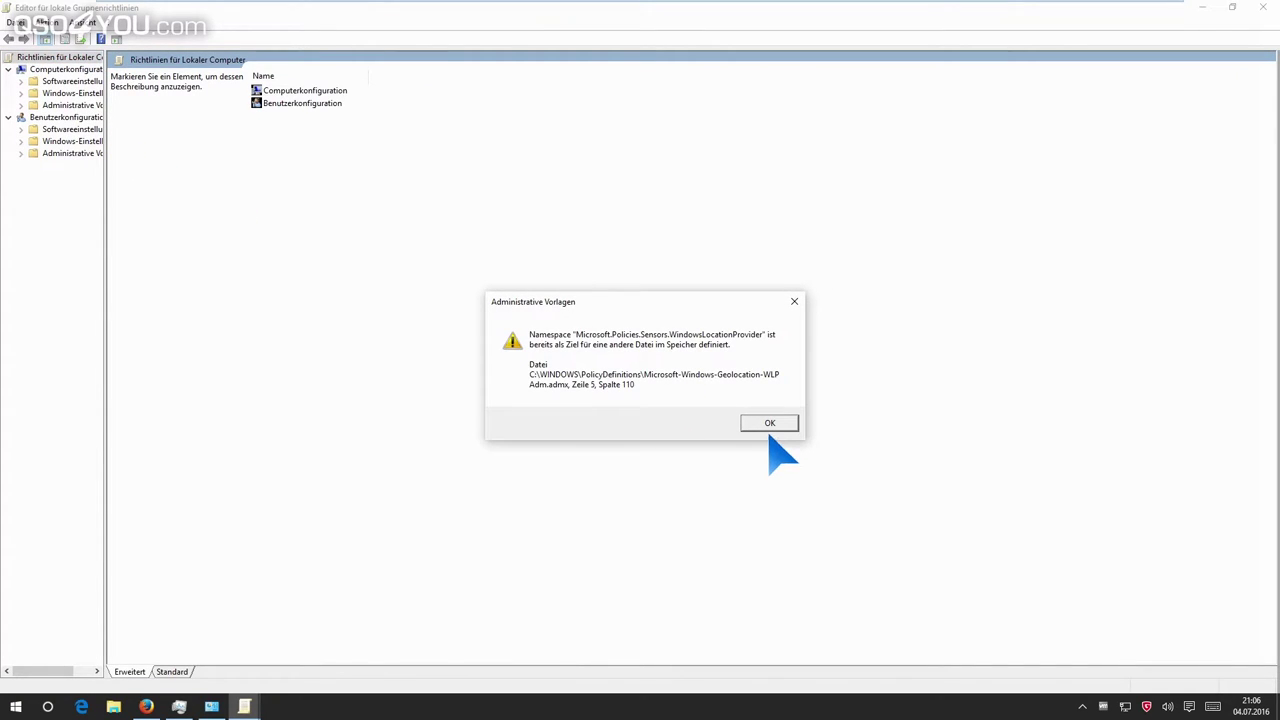
{"action": "left_click", "coordinate": [770, 424]}
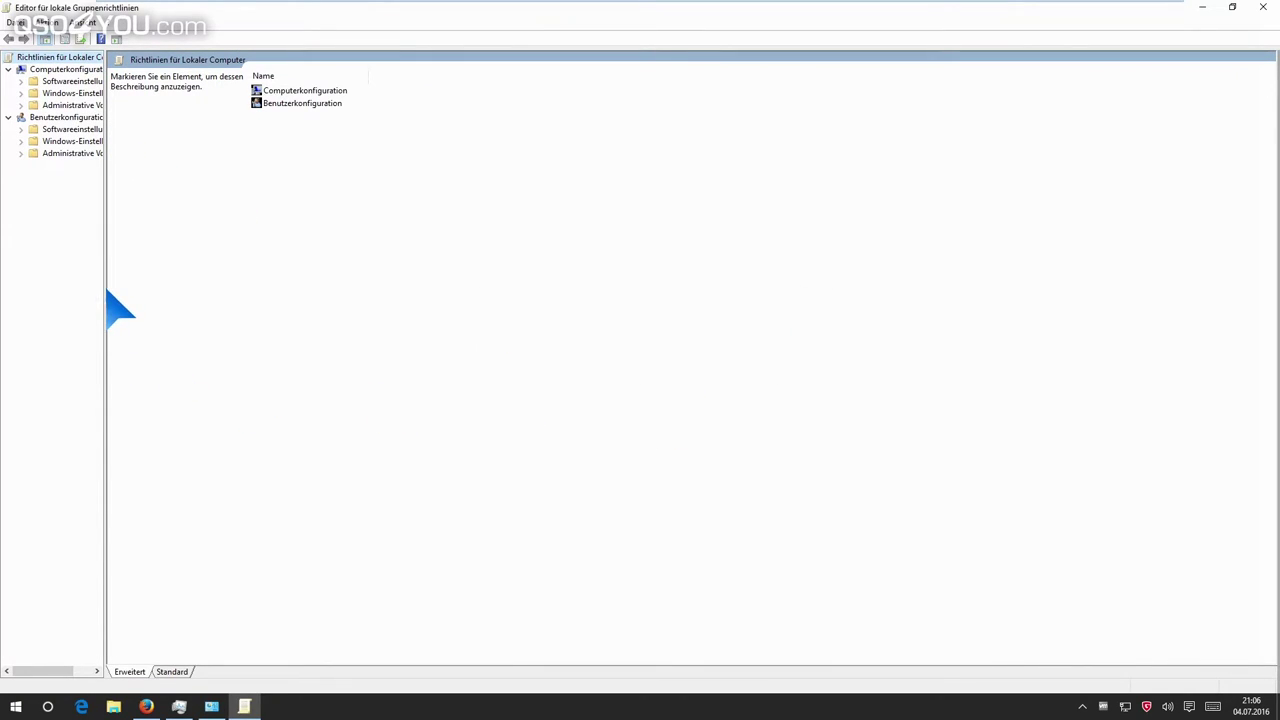
Widen the policy tree and open Betriebssystemlaufwerke under Computerkonfiguration, Administrative Vorlagen, Windows-Komponenten, BitLocker-Laufwerkverschlüsselung.
{"action": "left_click_drag", "start_coordinate": [107, 290], "coordinate": [201, 296]}
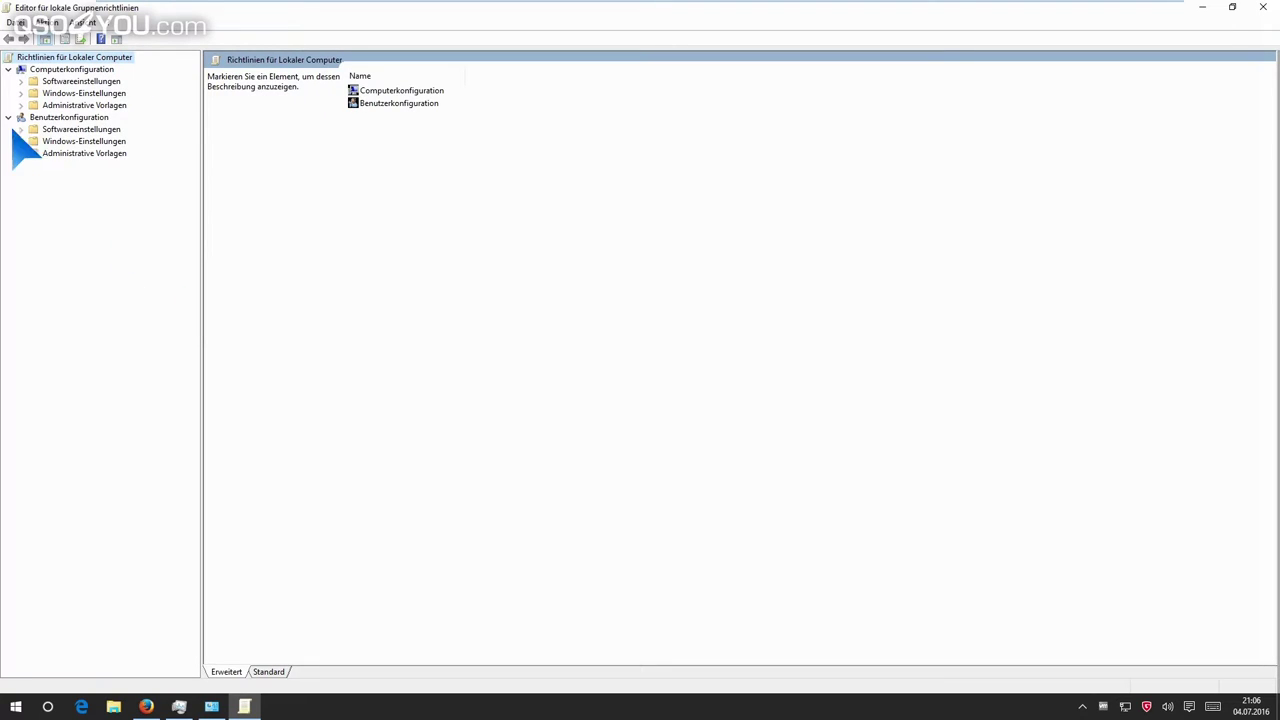
{"action": "left_click", "coordinate": [34, 72]}
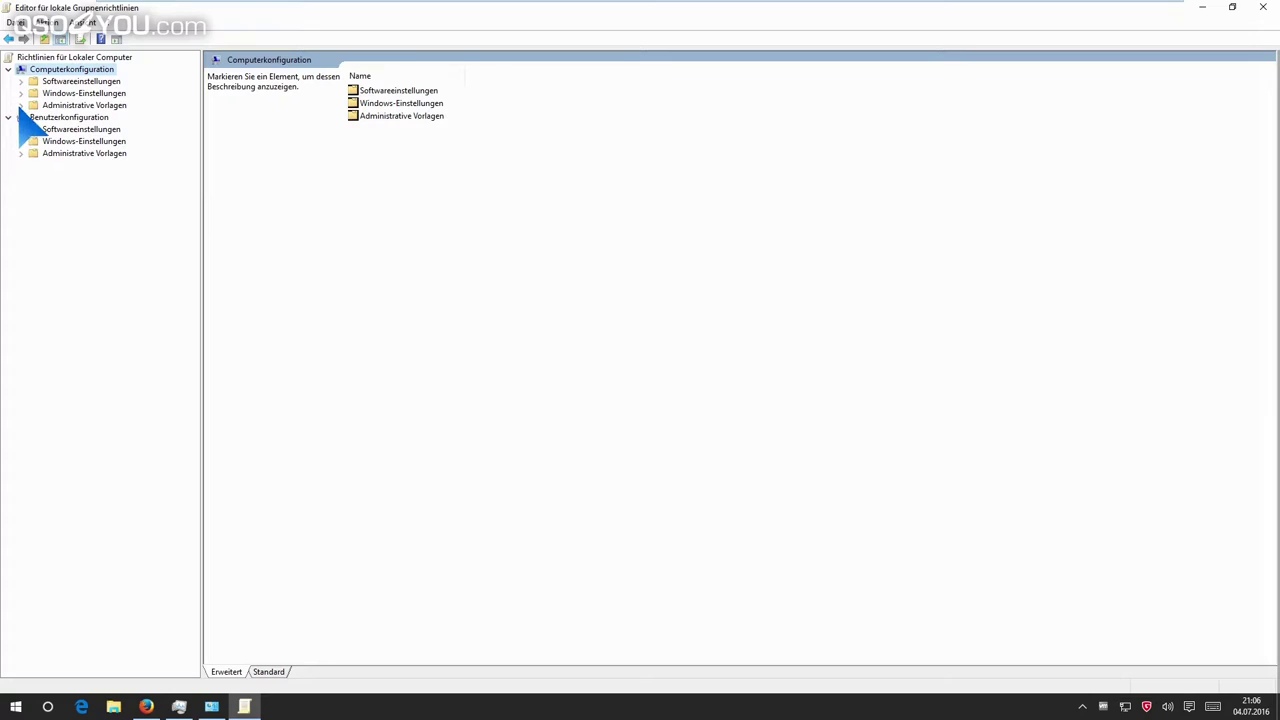
{"action": "left_click", "coordinate": [20, 106]}
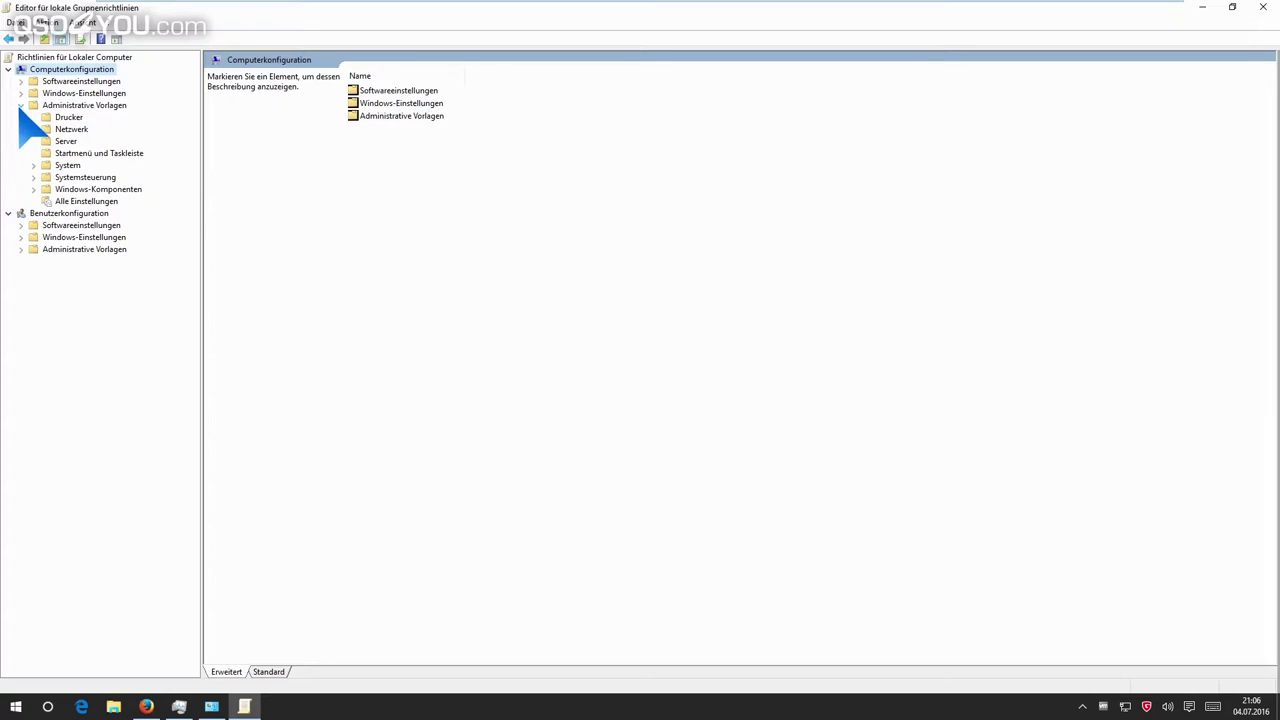
{"action": "left_click", "coordinate": [33, 190]}
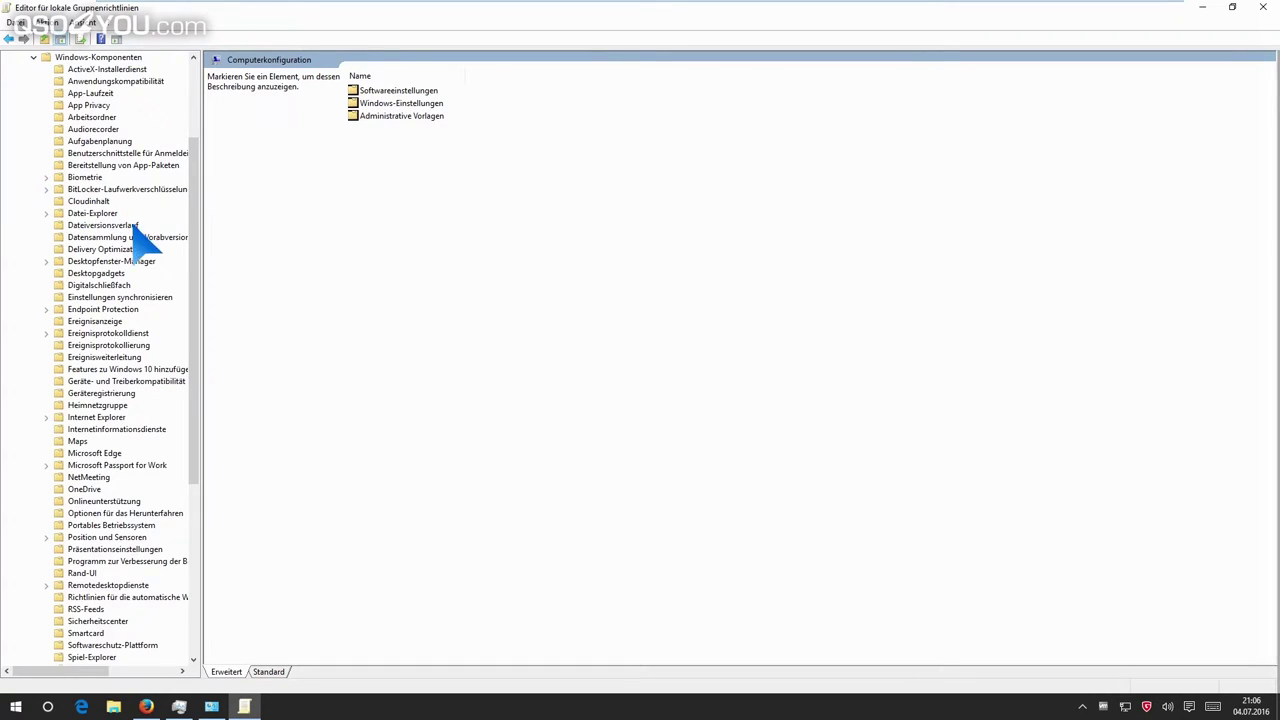
{"action": "left_click", "coordinate": [86, 192]}
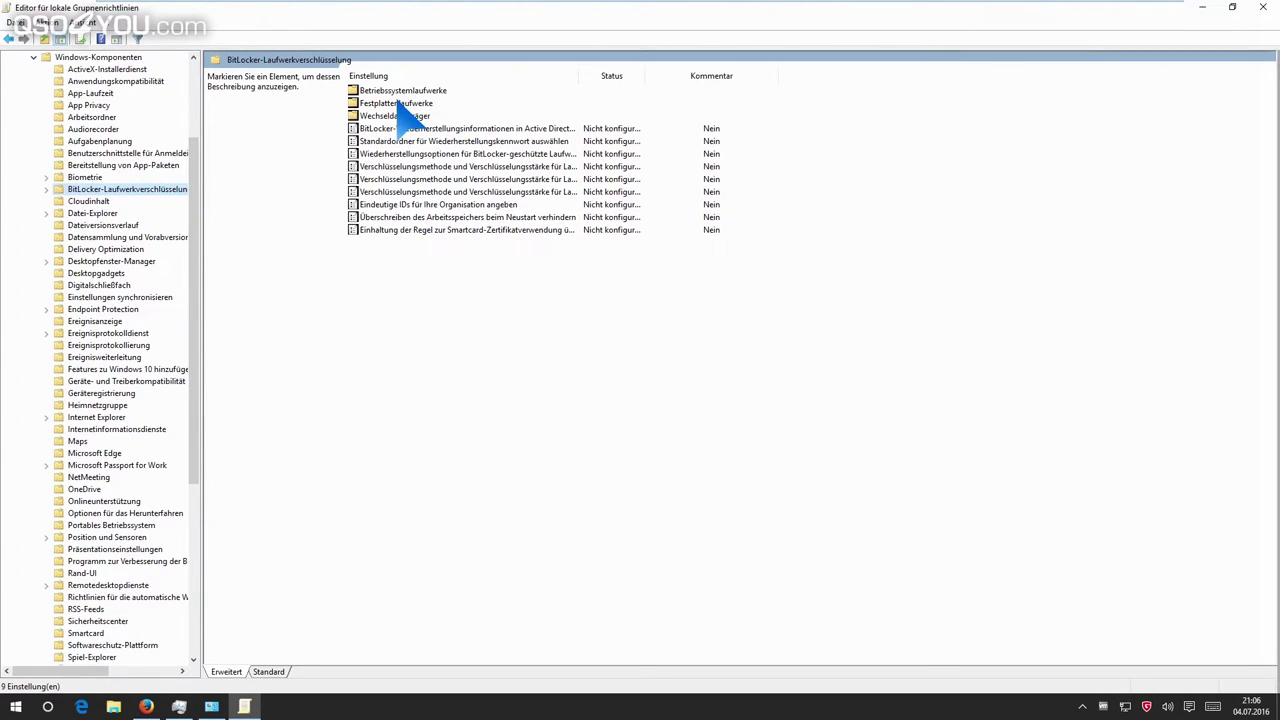
{"action": "double_click", "coordinate": [417, 92]}
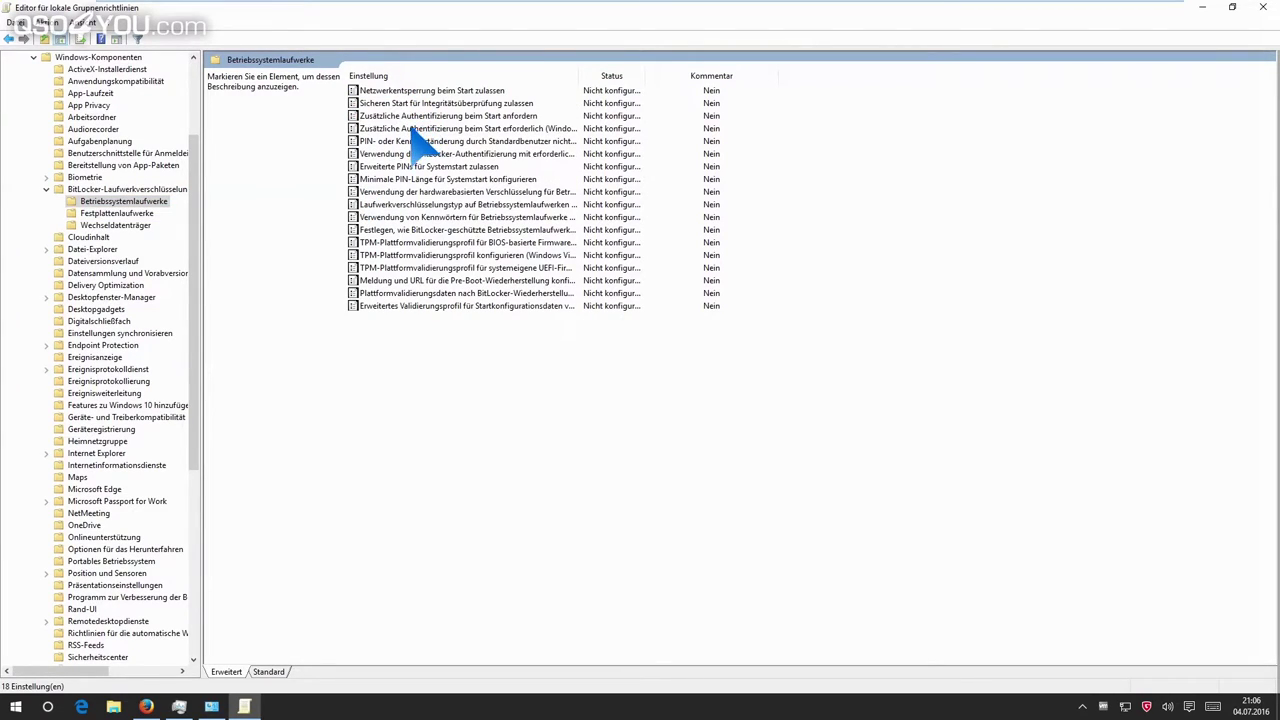
Set the policy "Zusätzliche Authentifizierung beim Start anfordern" to Aktiviert and apply it.
{"action": "double_click", "coordinate": [413, 130]}
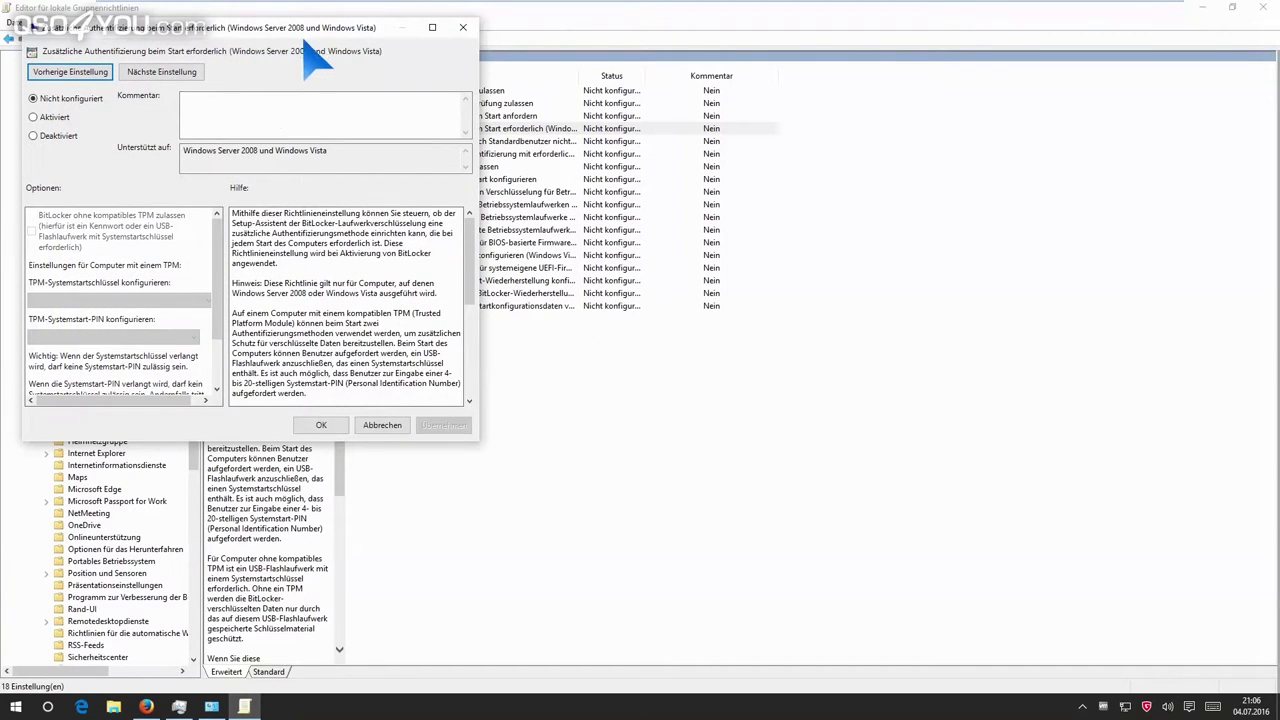
{"action": "left_click", "coordinate": [463, 27]}
{"action": "double_click", "coordinate": [458, 116]}
{"action": "left_click_drag", "start_coordinate": [262, 50], "coordinate": [510, 122]}
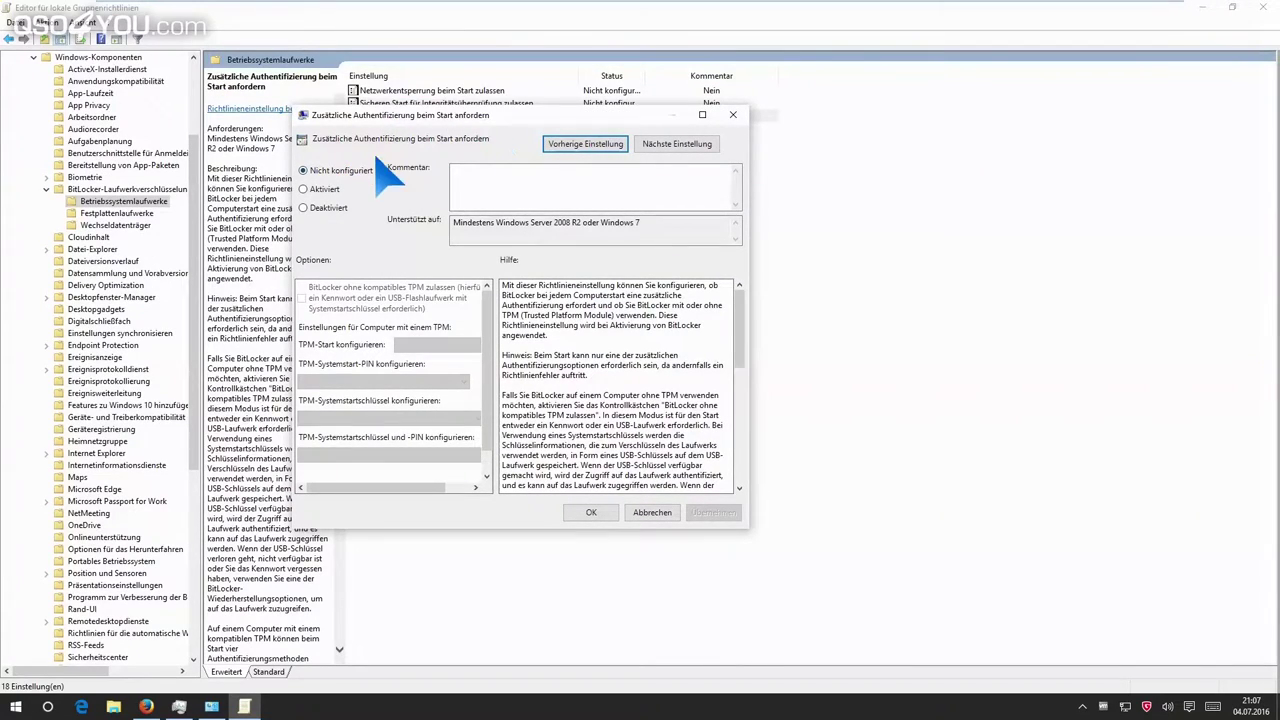
{"action": "left_click", "coordinate": [326, 189]}
{"action": "scroll", "coordinate": [497, 340], "scroll_direction": "down", "scroll_amount": 1}
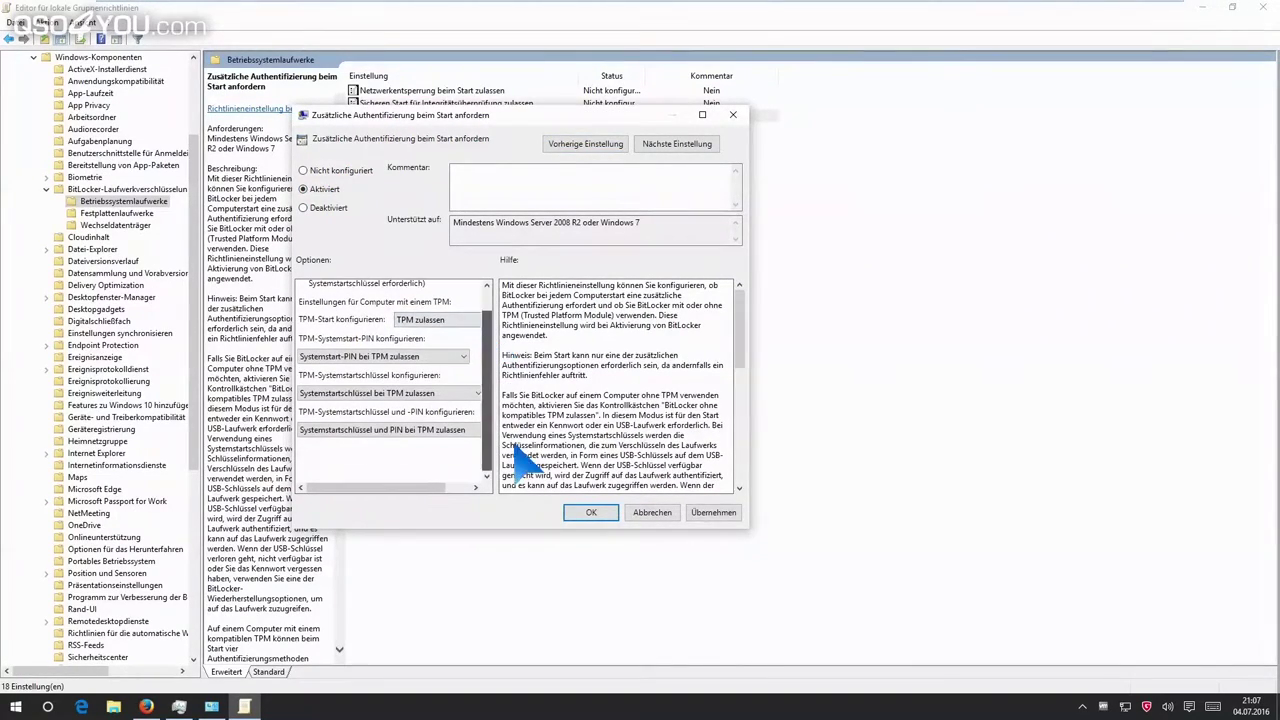
{"action": "left_click", "coordinate": [713, 512]}
{"action": "left_click", "coordinate": [645, 513]}
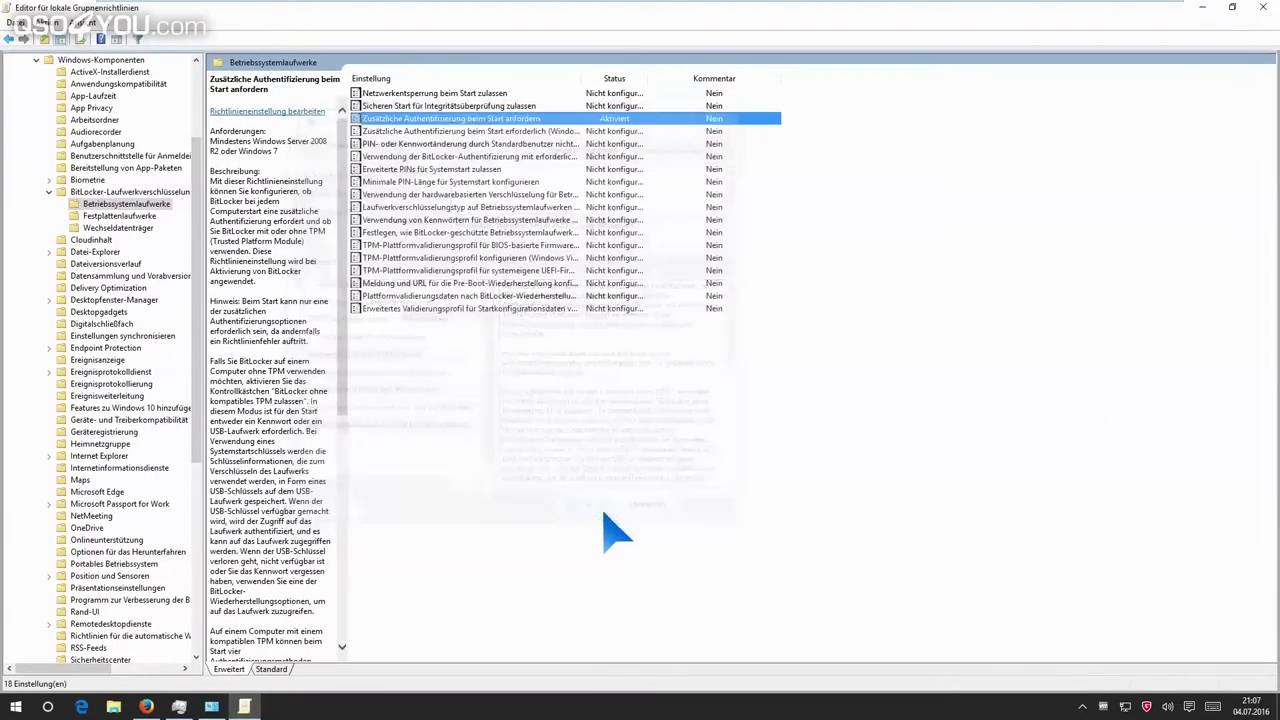
{"action": "key", "text": "Down"}
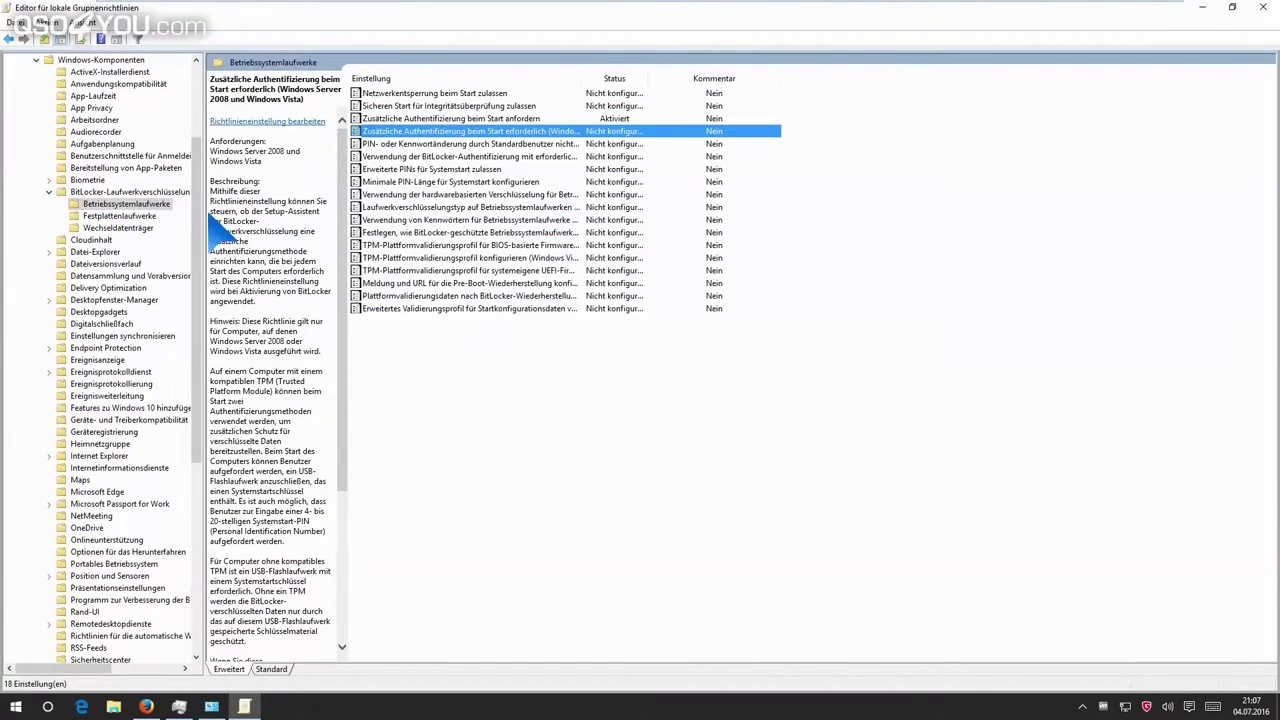
Return to the BitLocker page, start activating BitLocker on drive C:, and choose to unlock it at startup with a password.
{"action": "left_click", "coordinate": [1201, 8]}
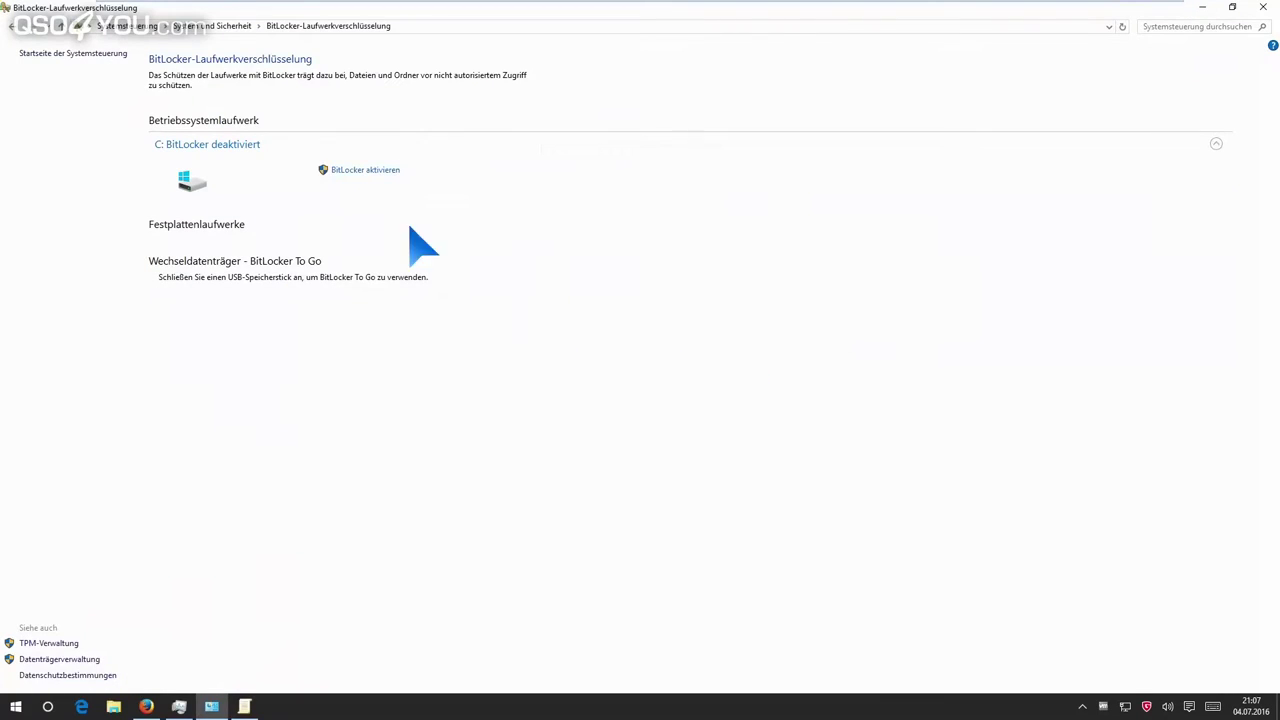
{"action": "left_click", "coordinate": [370, 170]}
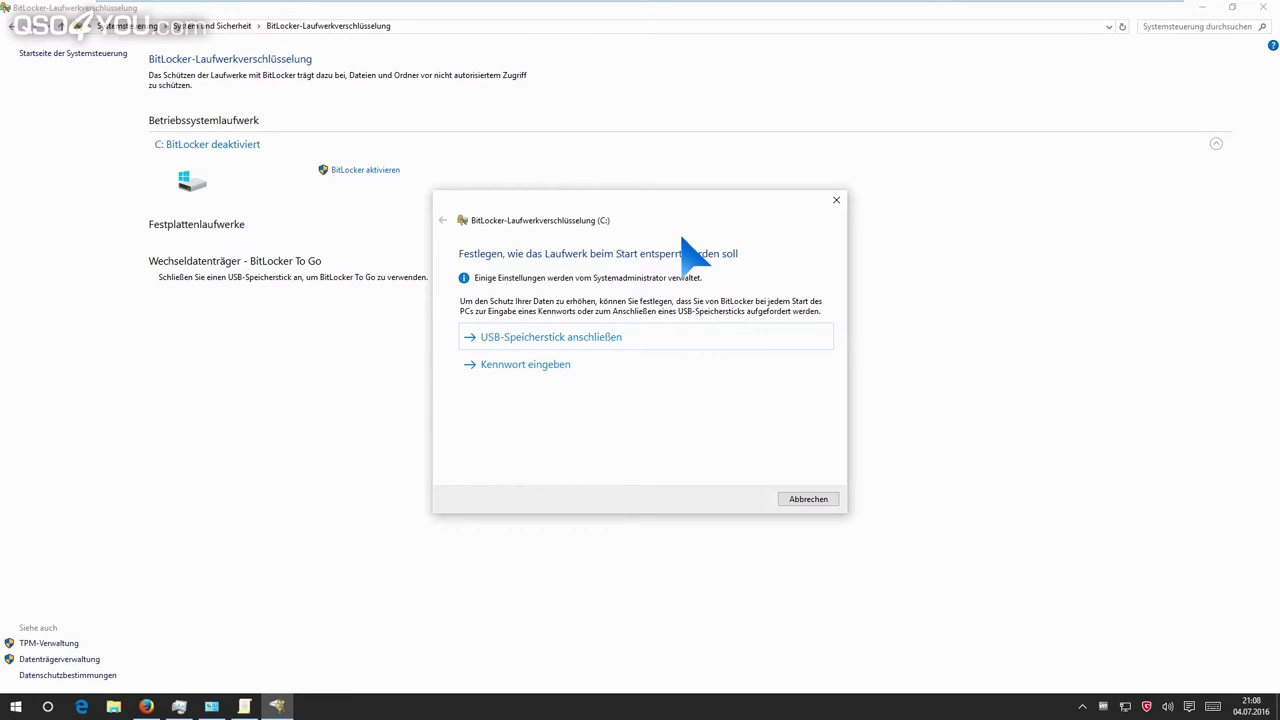
{"action": "left_click", "coordinate": [524, 372]}
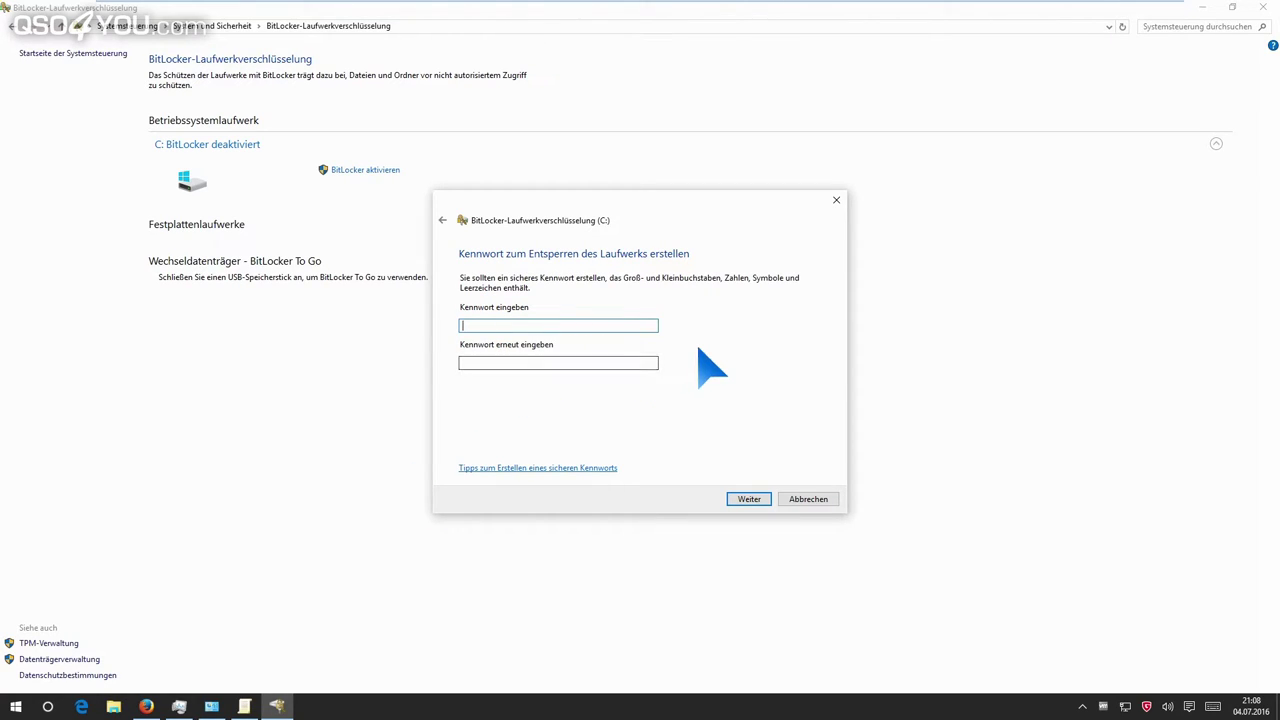
Enter the drive unlock password in both password fields and continue to the recovery key options.
{"action": "type", "text": "•••••••••••••"}
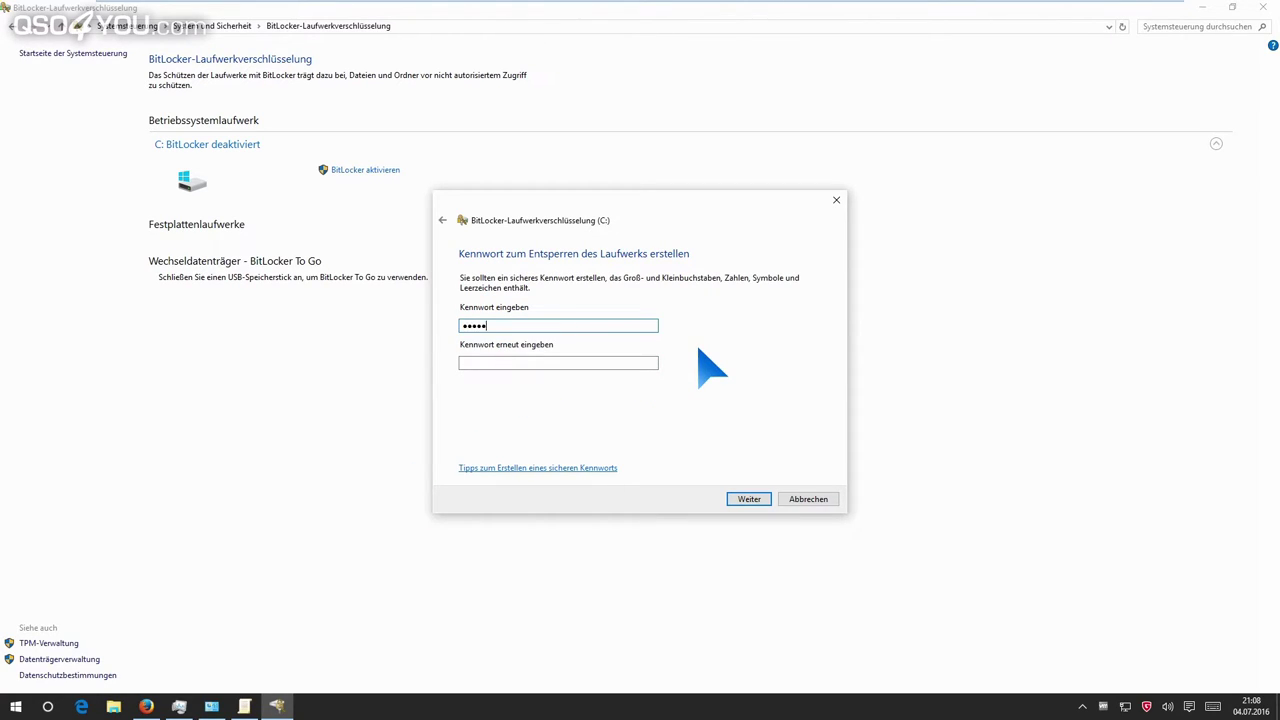
{"action": "type", "text": "•"}
{"action": "key", "text": "Tab"}
{"action": "type", "text": "••••••••••••"}
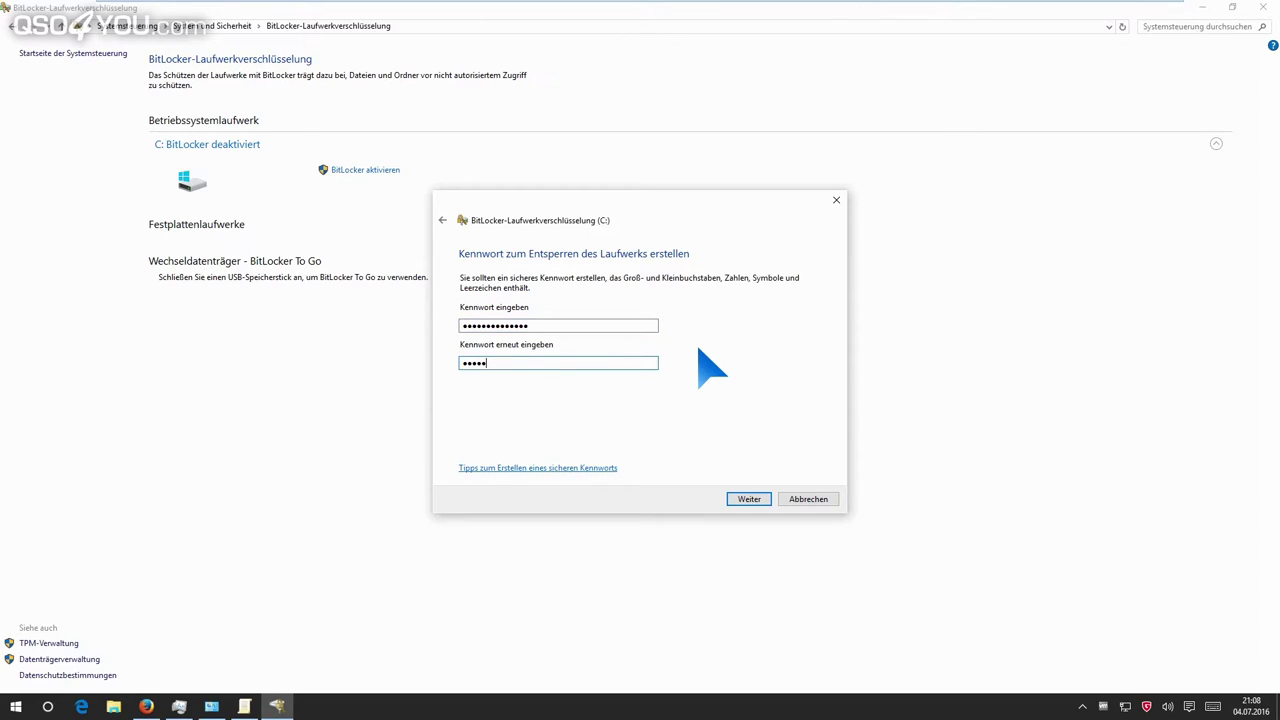
{"action": "type", "text": "••"}
{"action": "key", "text": "Return"}
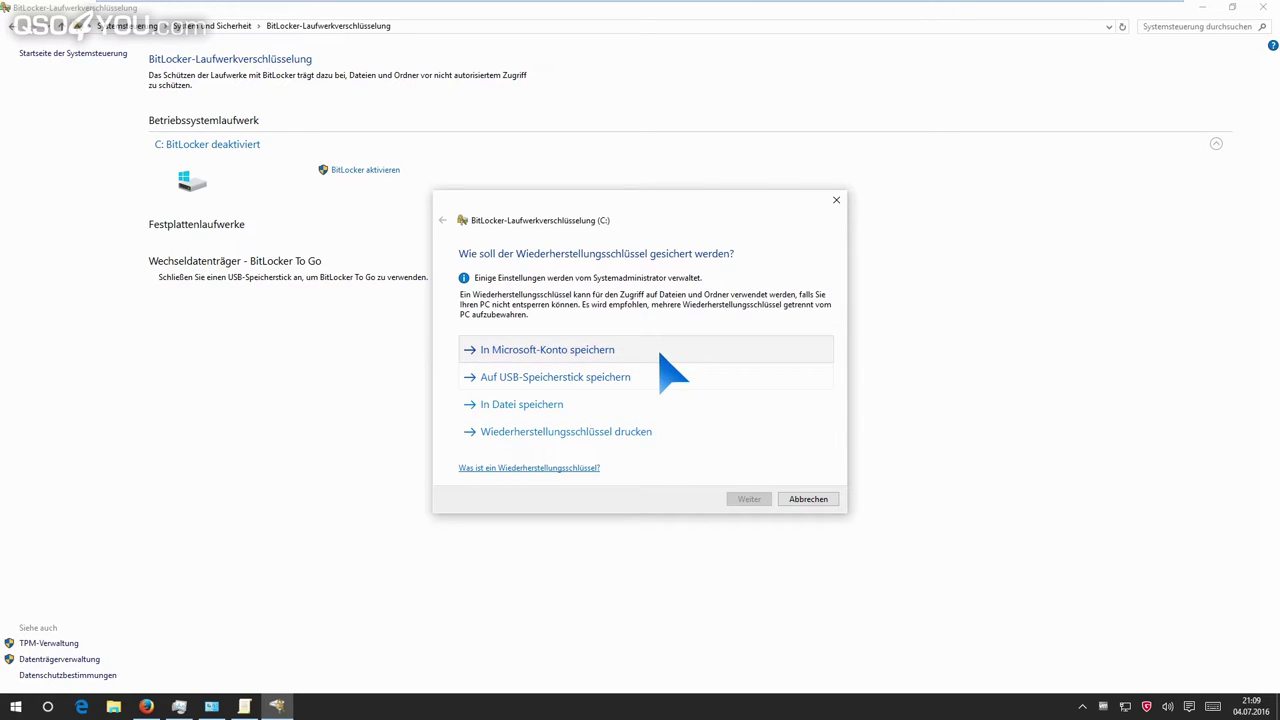
Try to save the recovery key to the Microsoft account, and print it to a PDF file instead.
{"action": "left_click", "coordinate": [710, 350]}
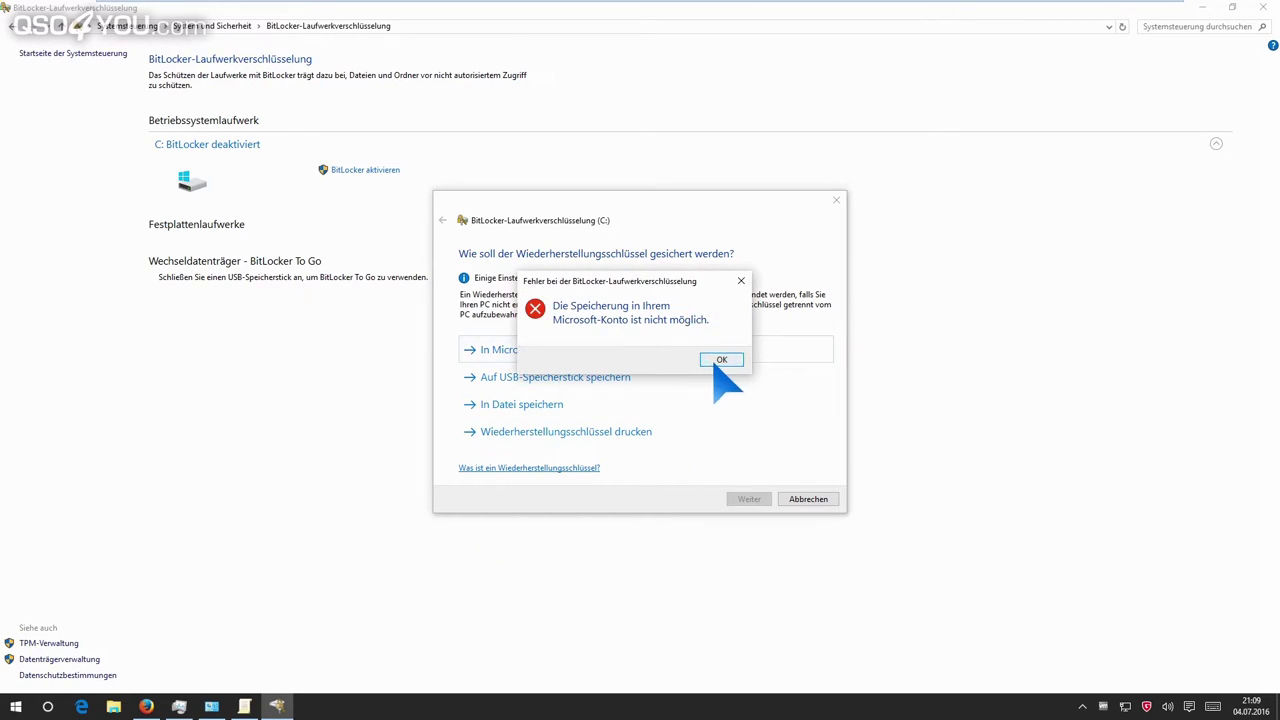
{"action": "left_click", "coordinate": [722, 361]}
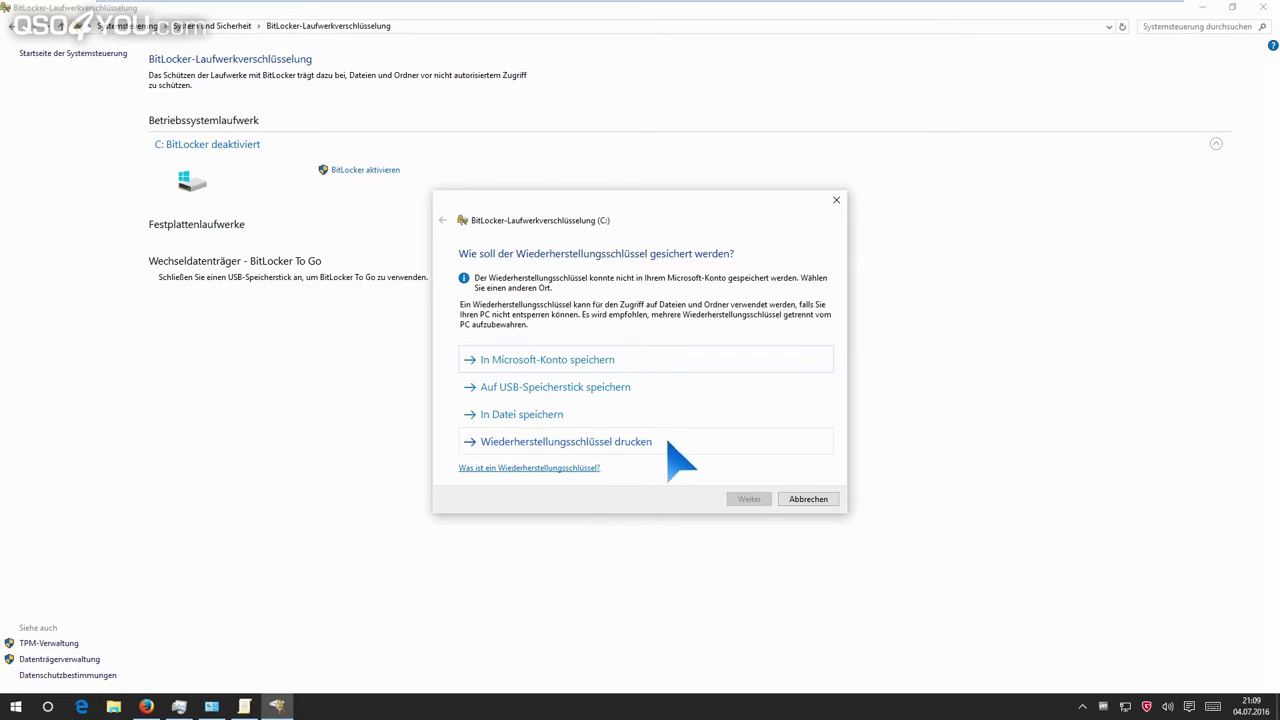
{"action": "left_click", "coordinate": [722, 441]}
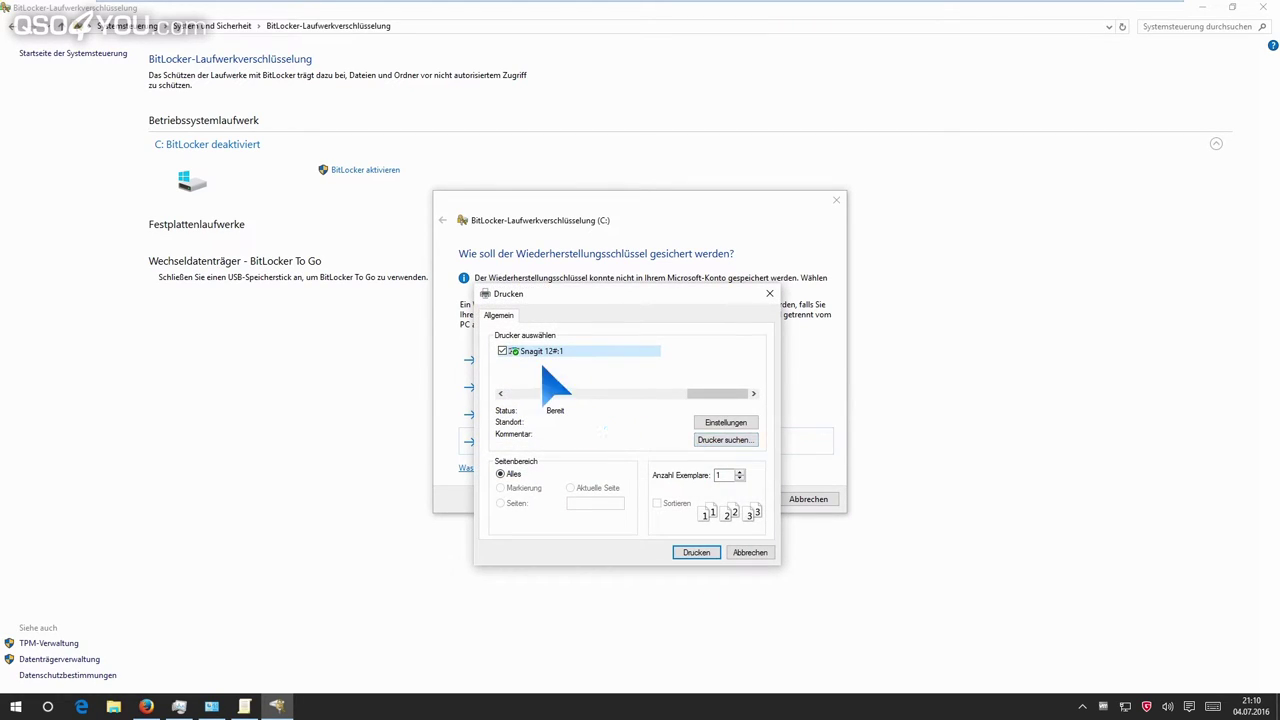
{"action": "left_click_drag", "start_coordinate": [688, 394], "coordinate": [578, 364]}
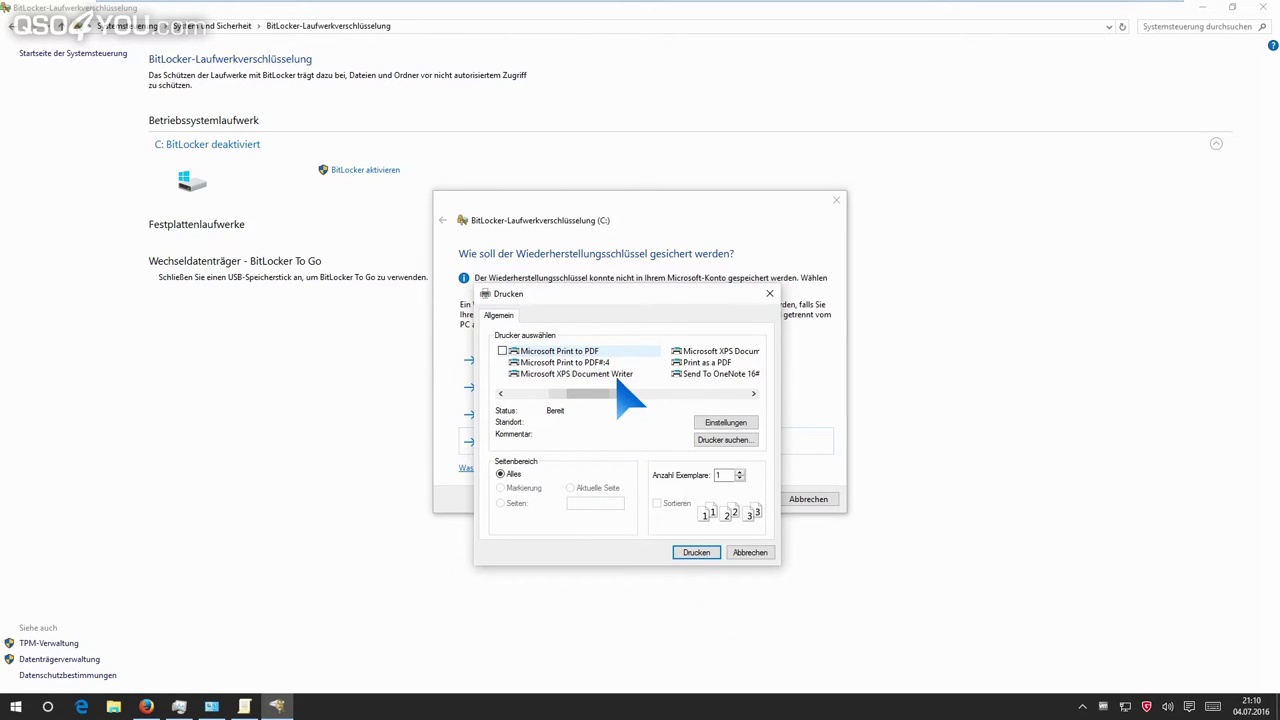
{"action": "key", "text": "Escape"}
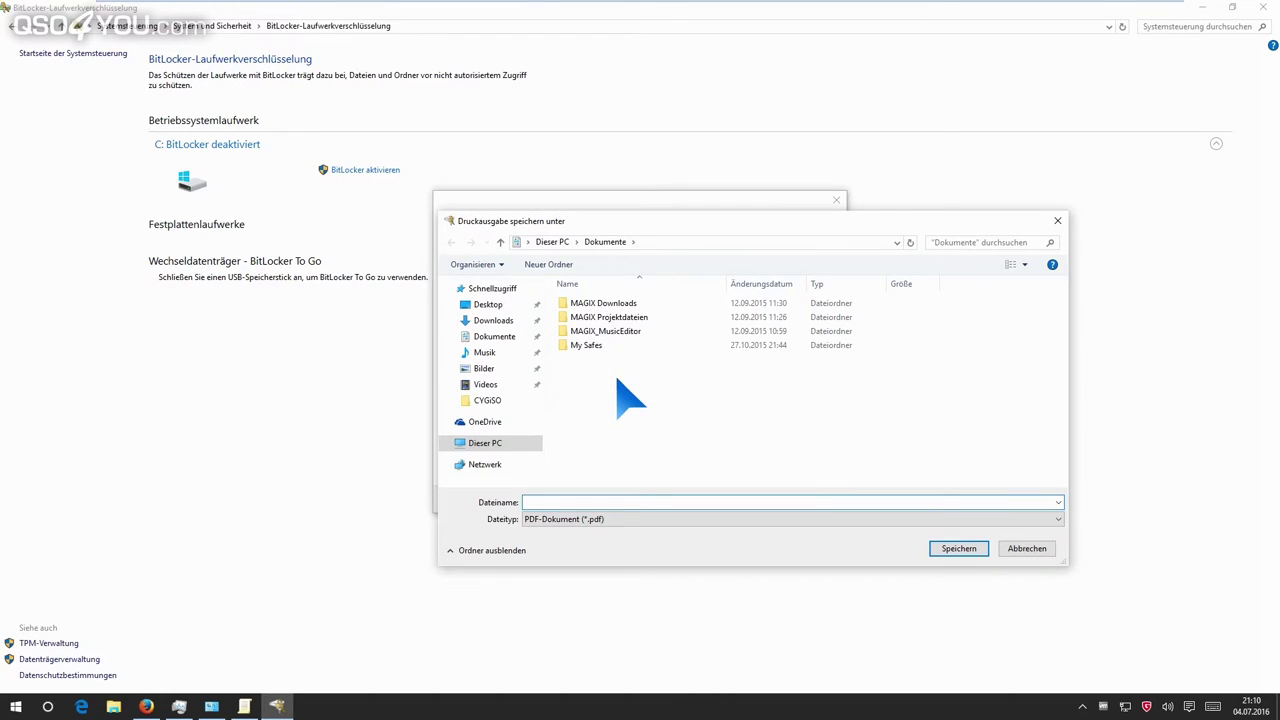
Save the recovery key PDF in Downloads as bitlocker and continue the BitLocker setup.
{"action": "left_click", "coordinate": [503, 320]}
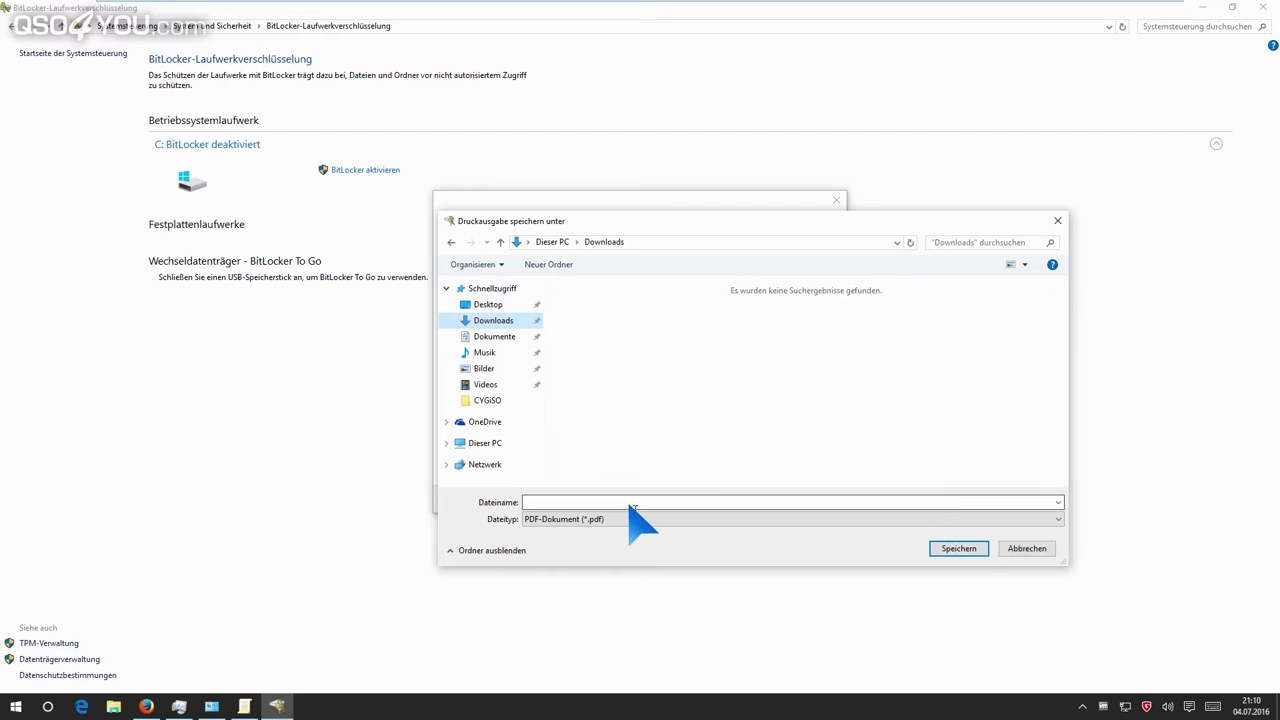
{"action": "type", "text": "bitlocker"}
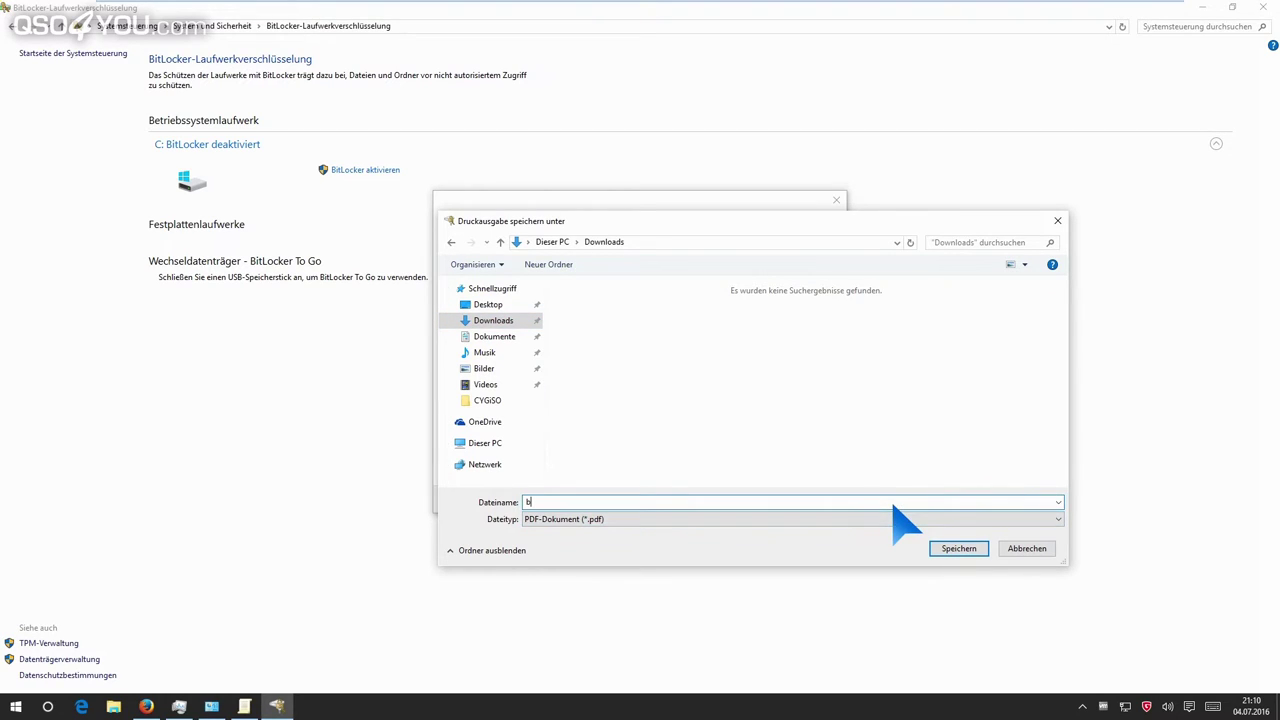
{"action": "key", "text": "Return"}
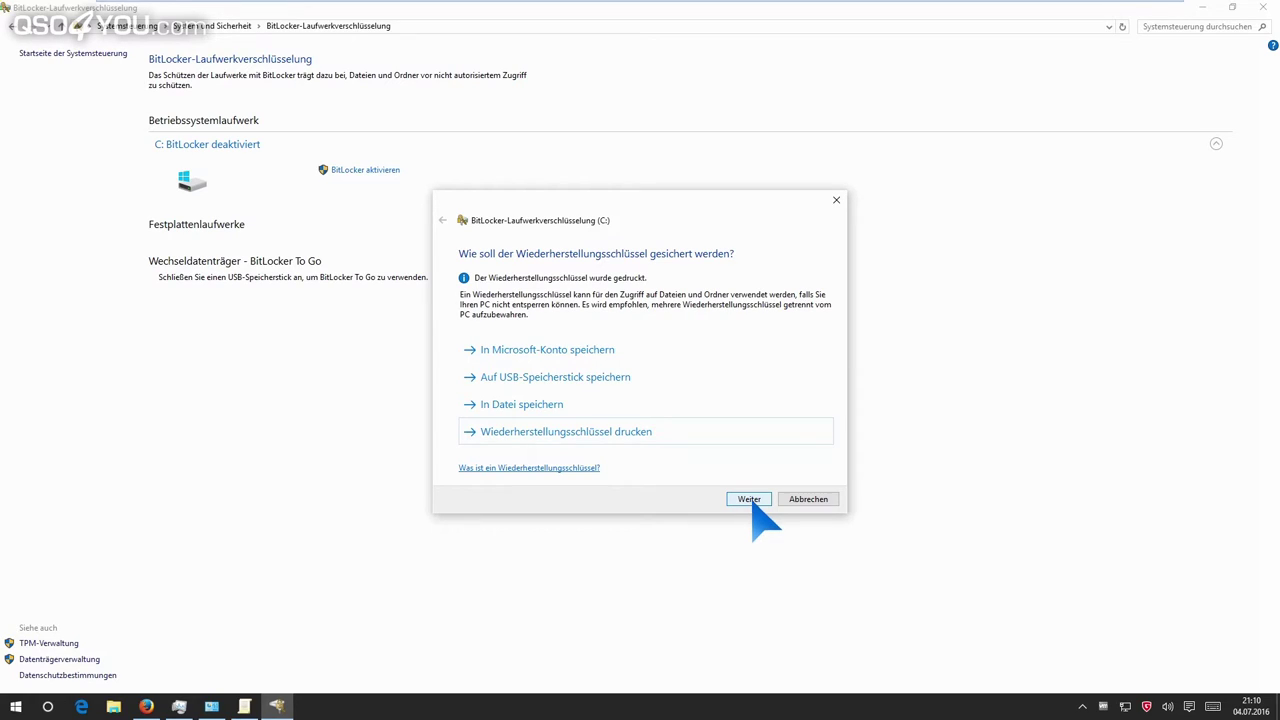
{"action": "left_click", "coordinate": [750, 499]}
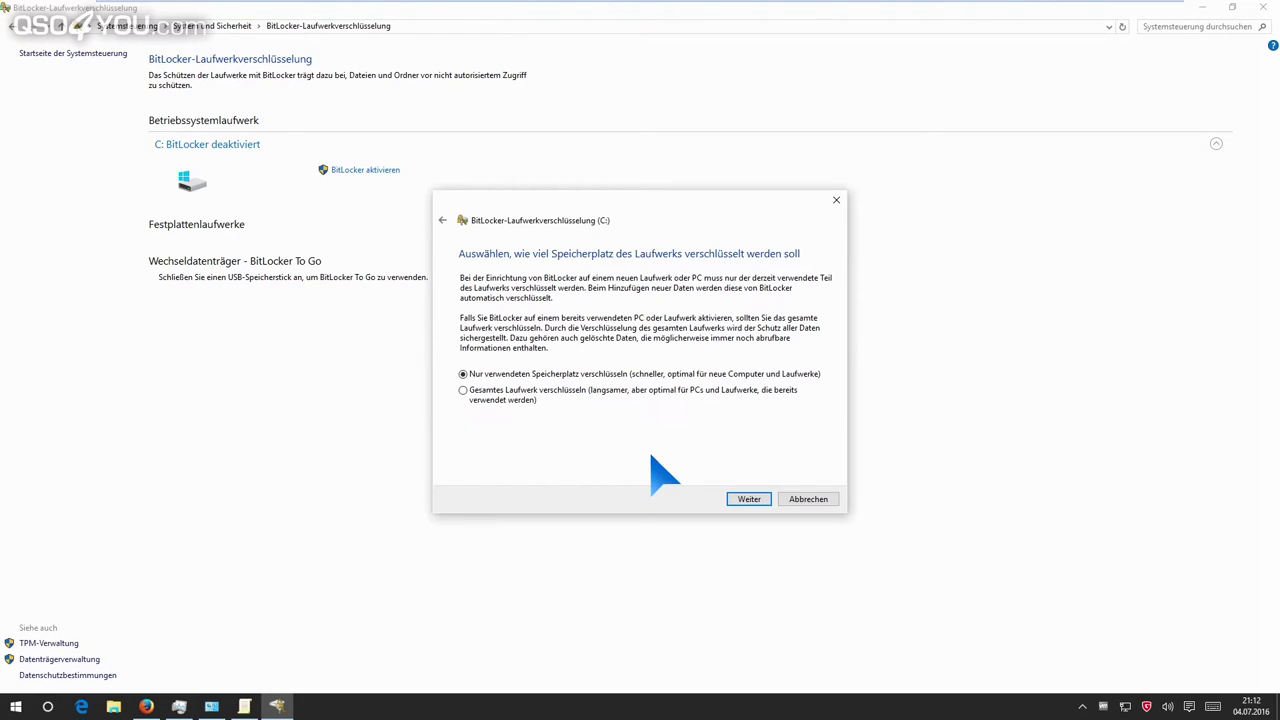
Choose to encrypt the entire drive C: in the new encryption mode, with the BitLocker system check included.
{"action": "left_click", "coordinate": [615, 392]}
{"action": "left_click", "coordinate": [752, 497]}
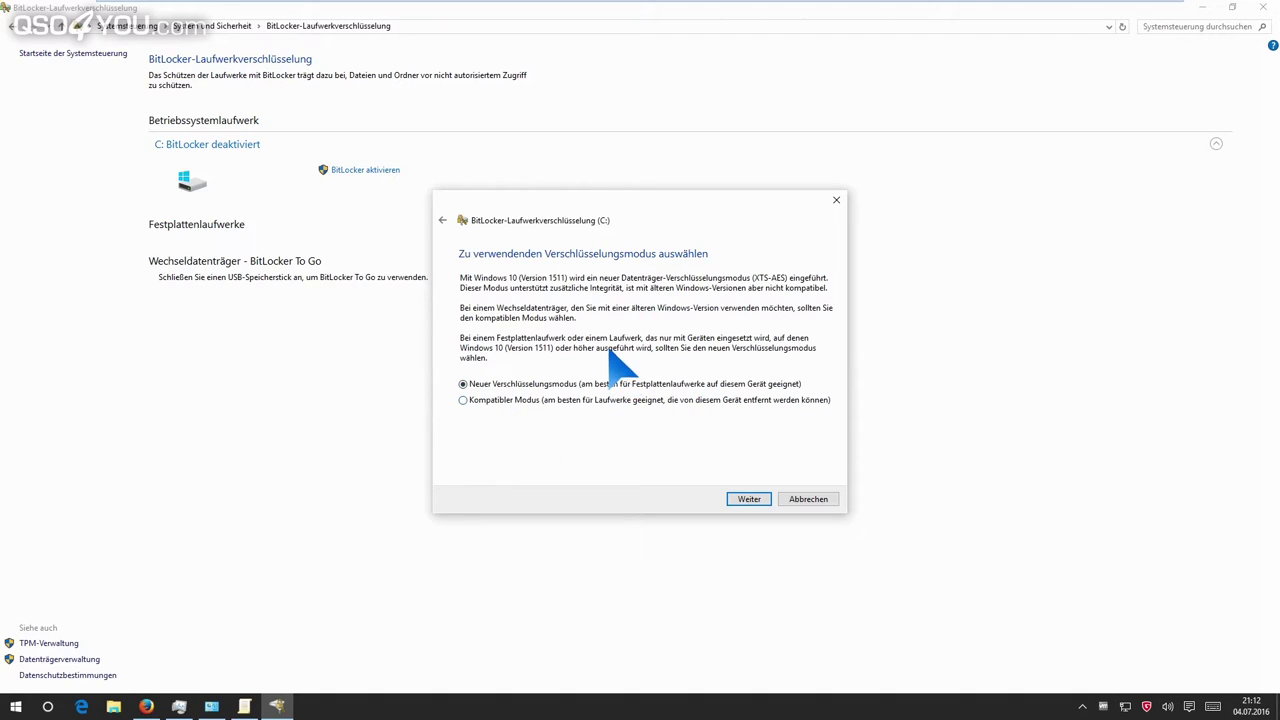
{"action": "left_click", "coordinate": [740, 497]}
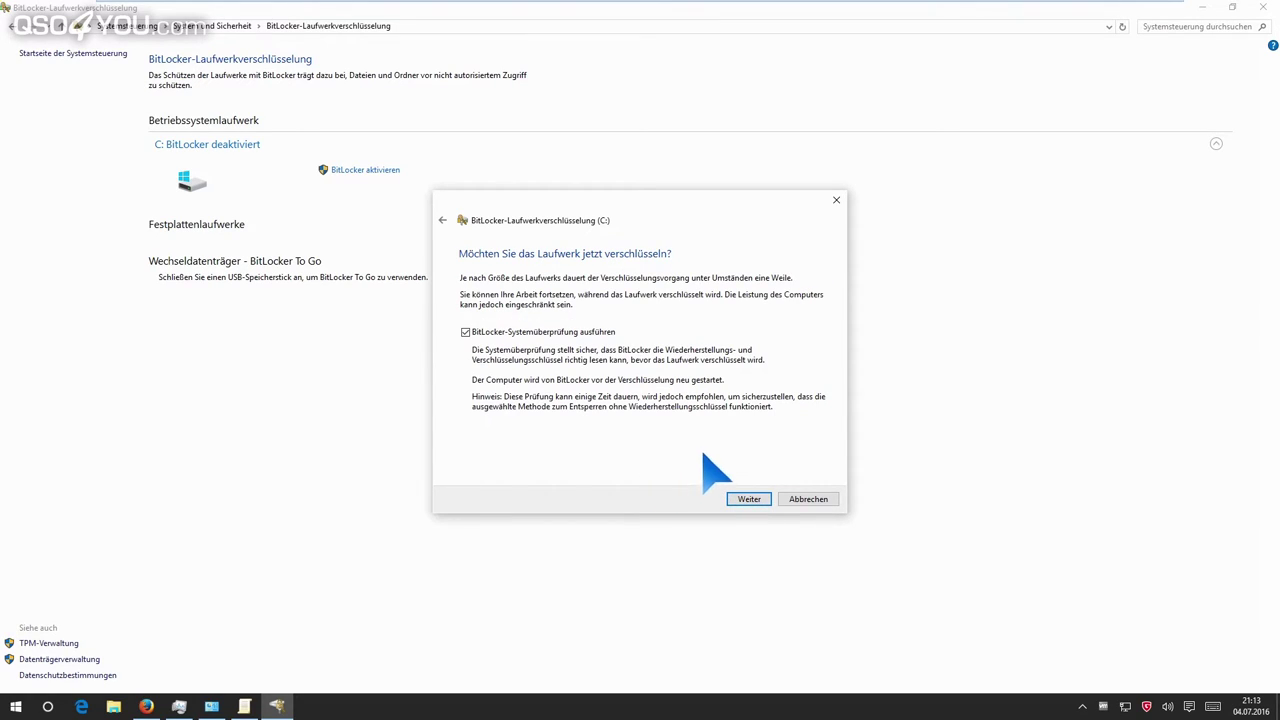
{"action": "left_click", "coordinate": [752, 498]}
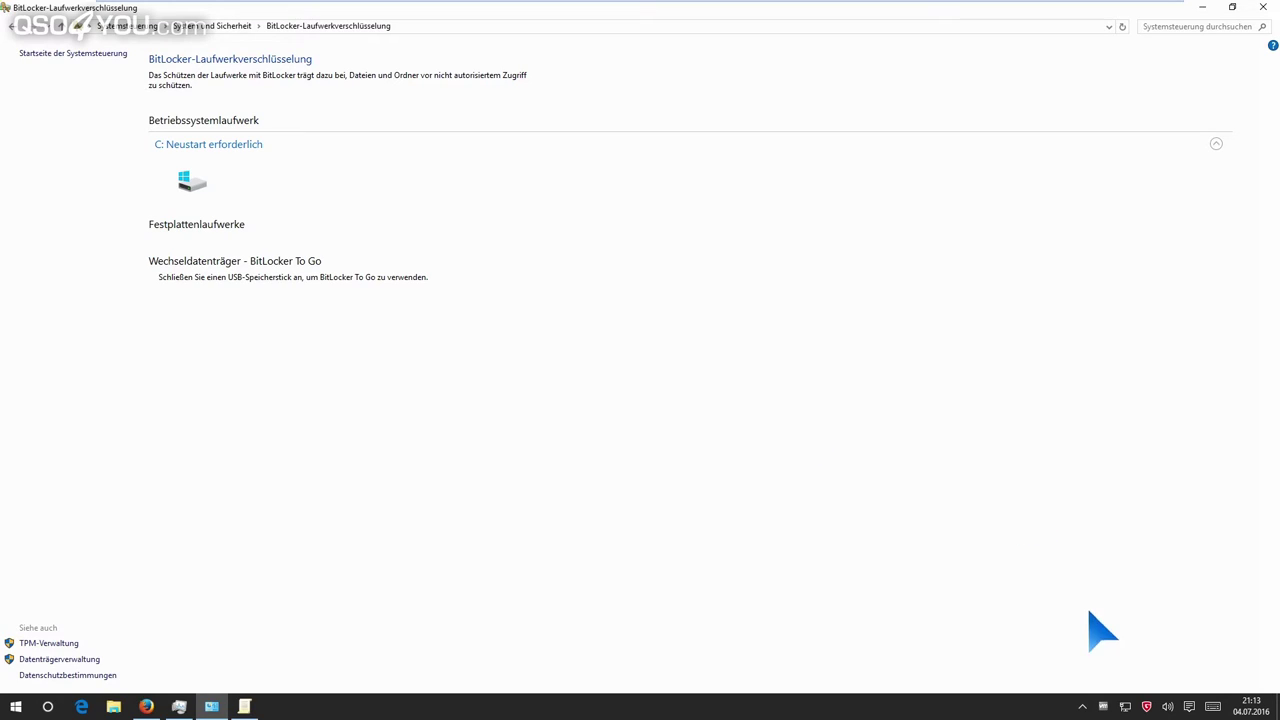
Restart the computer through the BitLocker notification and unlock the drive at startup with the drive password.
{"action": "left_click", "coordinate": [1082, 705]}
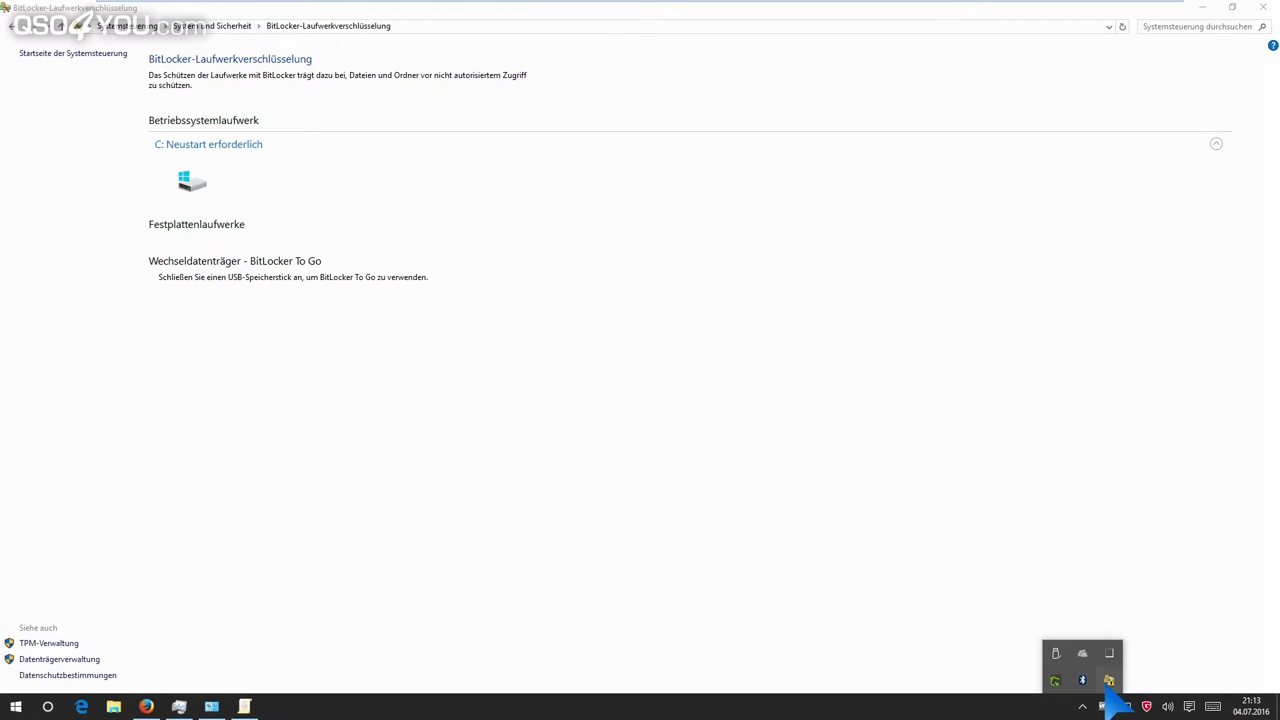
{"action": "left_click", "coordinate": [1109, 680]}
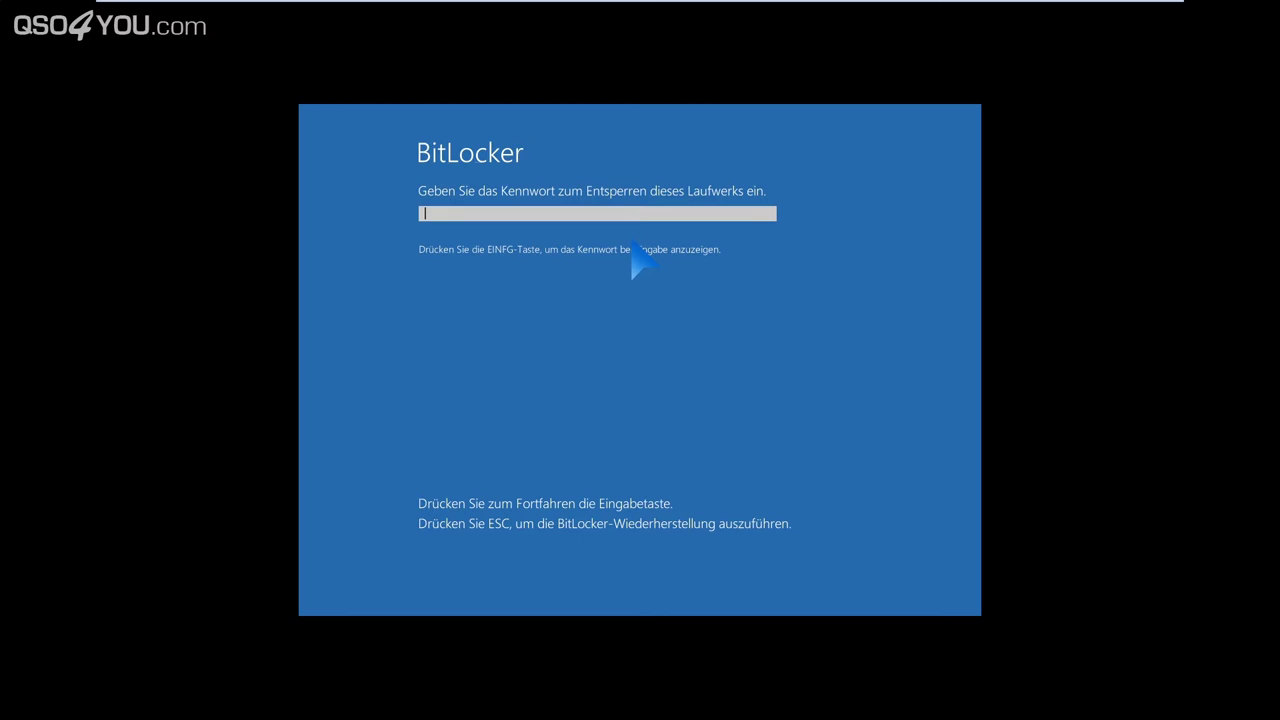
{"action": "type", "text": "•••"}
{"action": "key", "text": "BackSpace"}
{"action": "key", "text": "BackSpace"}
{"action": "key", "text": "BackSpace"}
{"action": "key", "text": "BackSpace"}
{"action": "key", "text": "BackSpace"}
{"action": "type", "text": "••••••••••••••"}
{"action": "key", "text": "Return"}
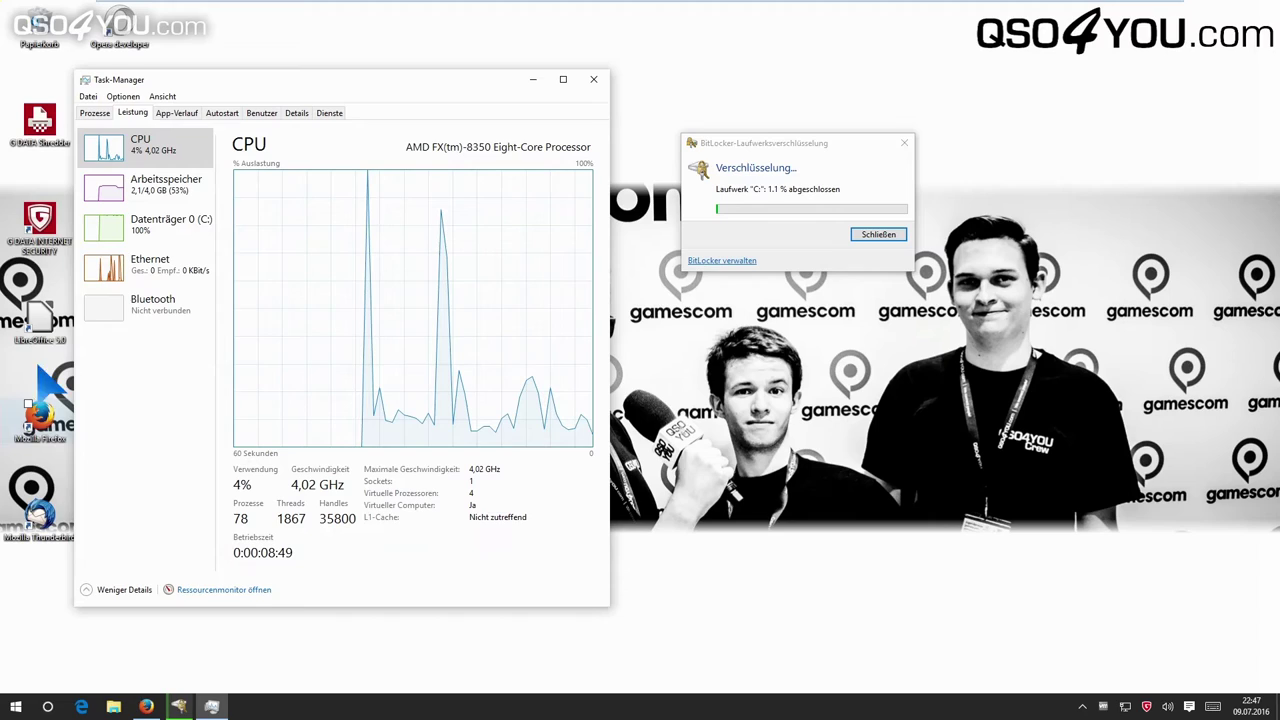
Examine the disk, memory and CPU load in Task Manager while drive C: is being encrypted.
{"action": "left_click", "coordinate": [178, 229]}
{"action": "left_click", "coordinate": [168, 185]}
{"action": "left_click", "coordinate": [163, 224]}
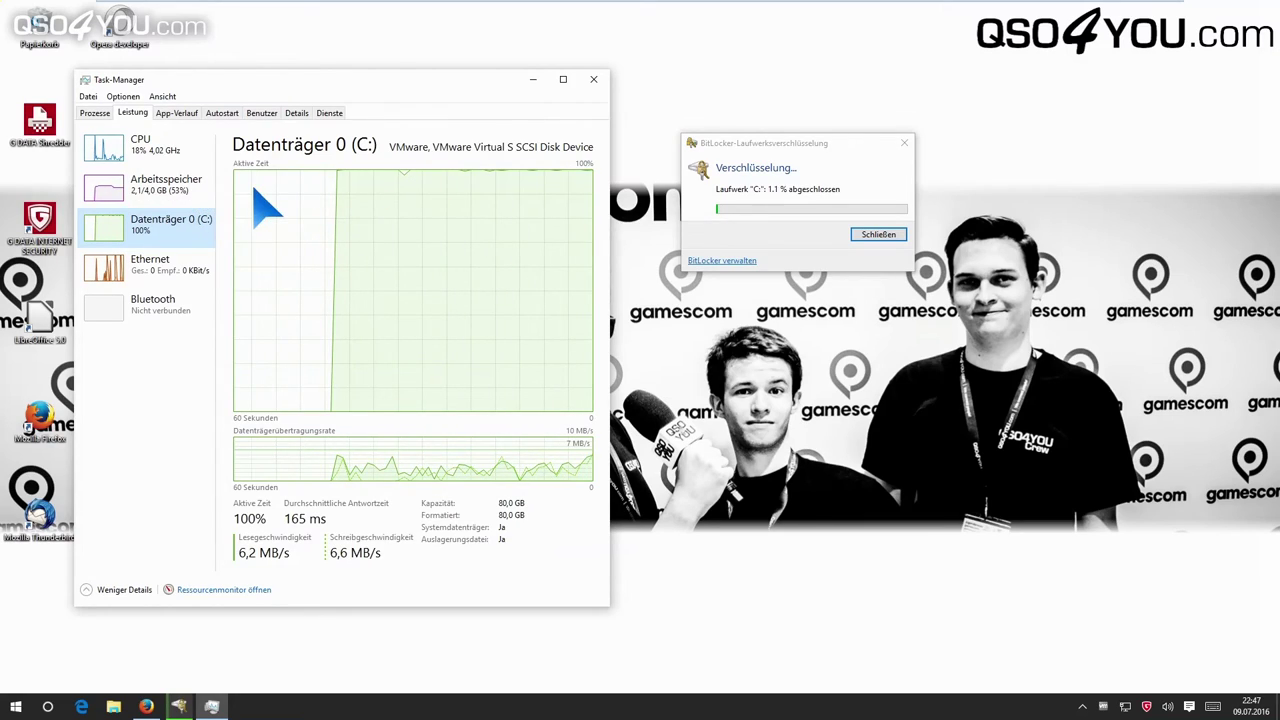
{"action": "left_click", "coordinate": [150, 160]}
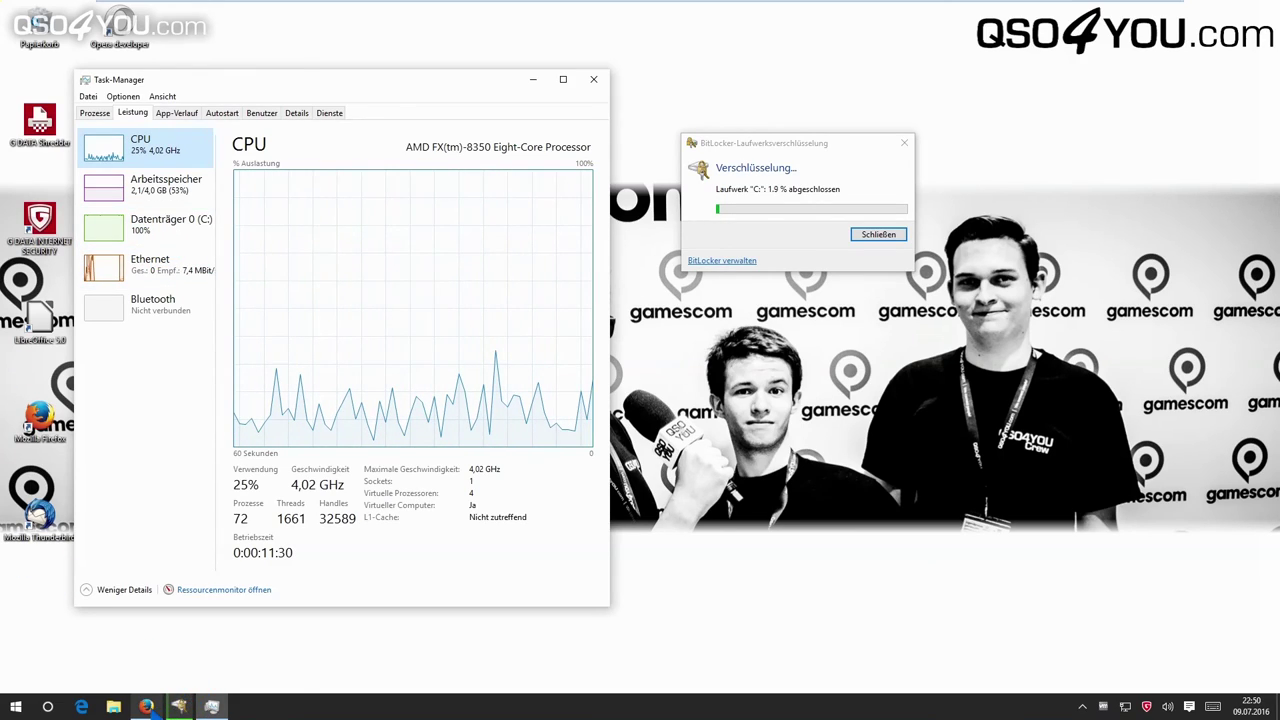
Switch to Firefox and show the QSO4YOU Community forum page.
{"action": "left_click", "coordinate": [146, 706]}
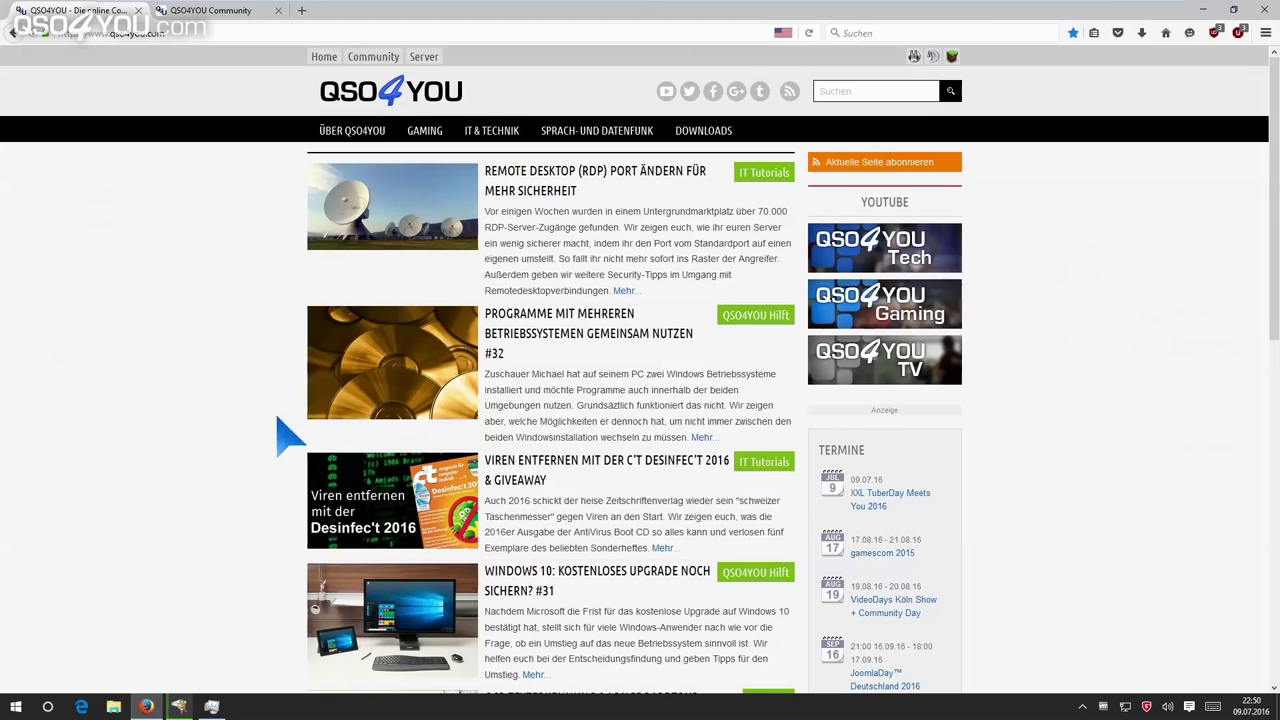
{"action": "left_click", "coordinate": [240, 18]}
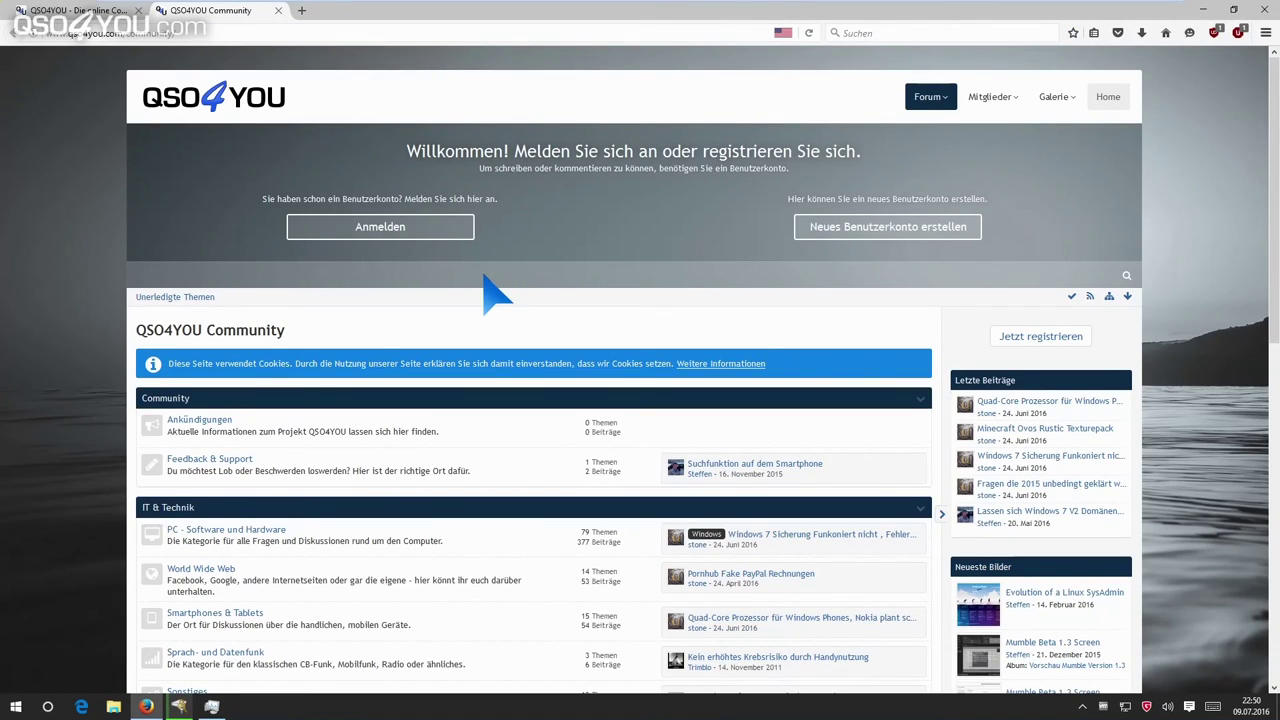